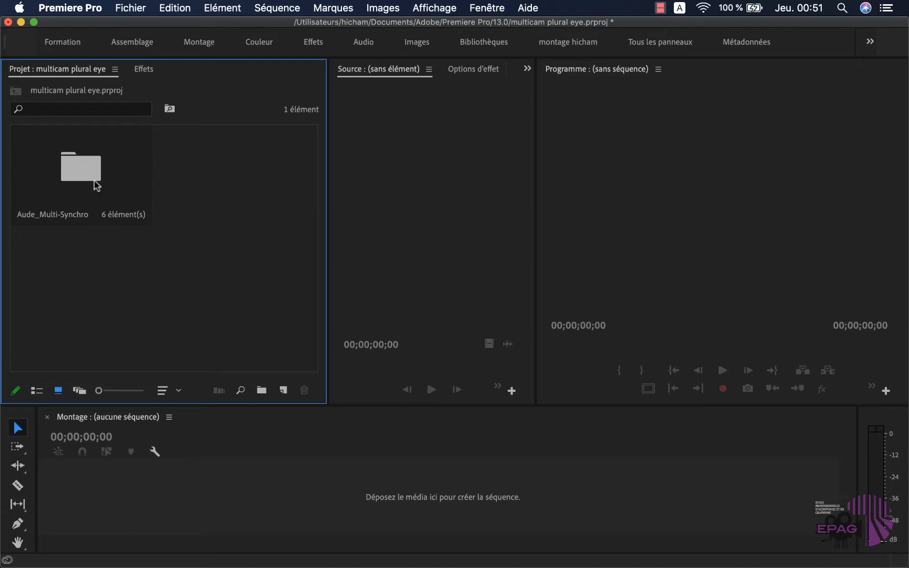
Open the Aude_Multi-Synchro bin and examine the close-up clips and the wide shot ITW-Aude_PL-01.mov
double_click(90, 177)
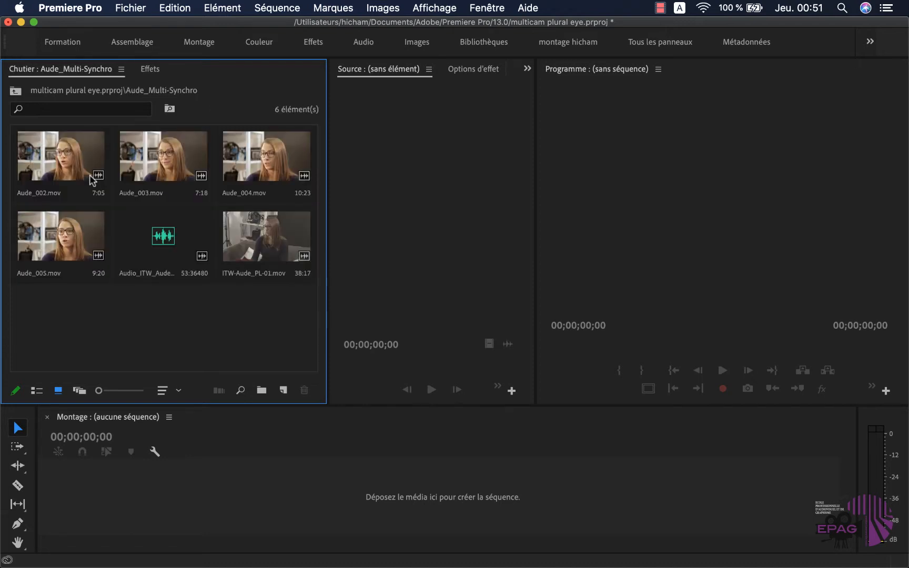
left_click(249, 258)
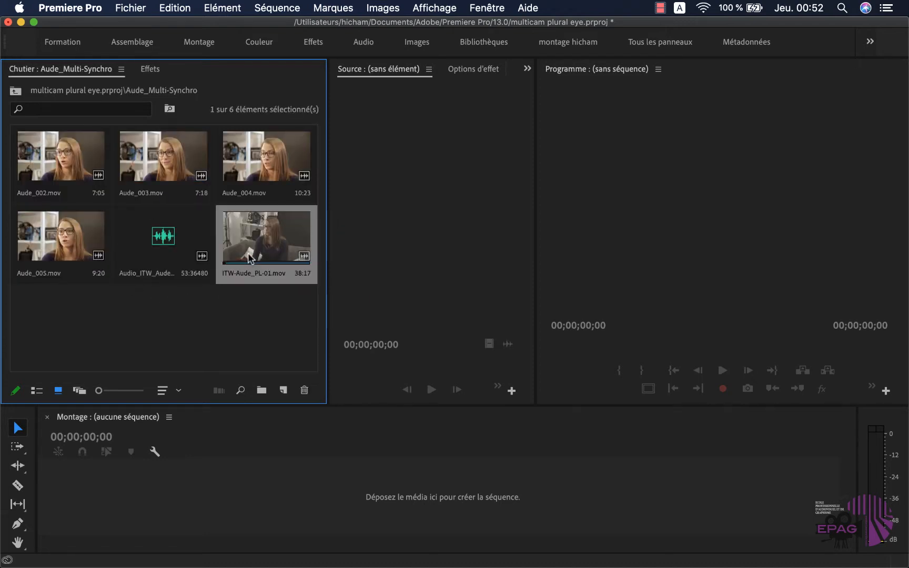
left_click(195, 170)
left_click(52, 172)
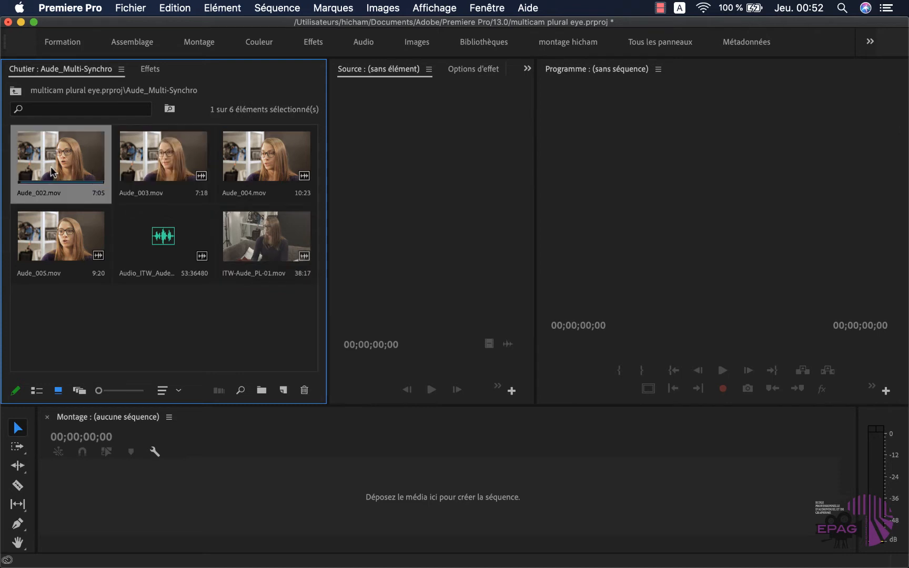
left_click(56, 253)
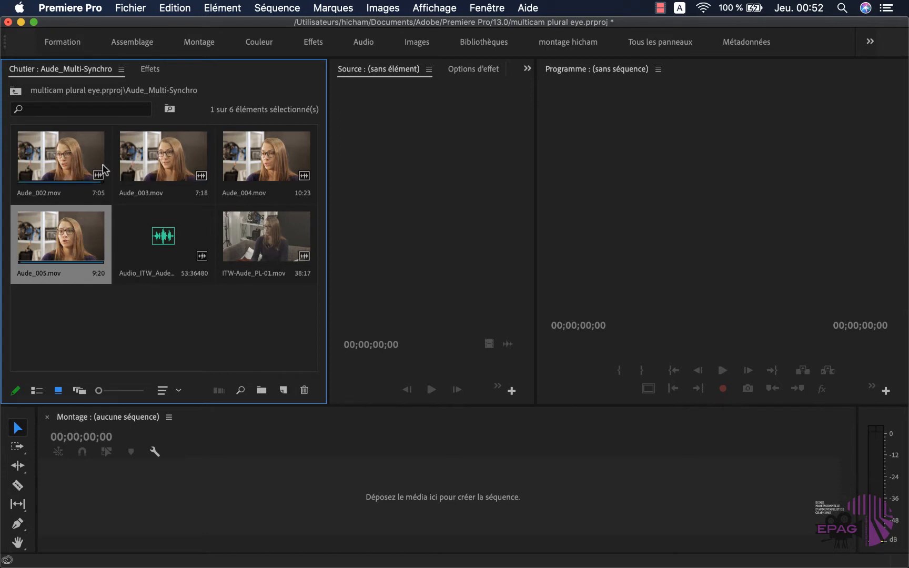
left_click(257, 247)
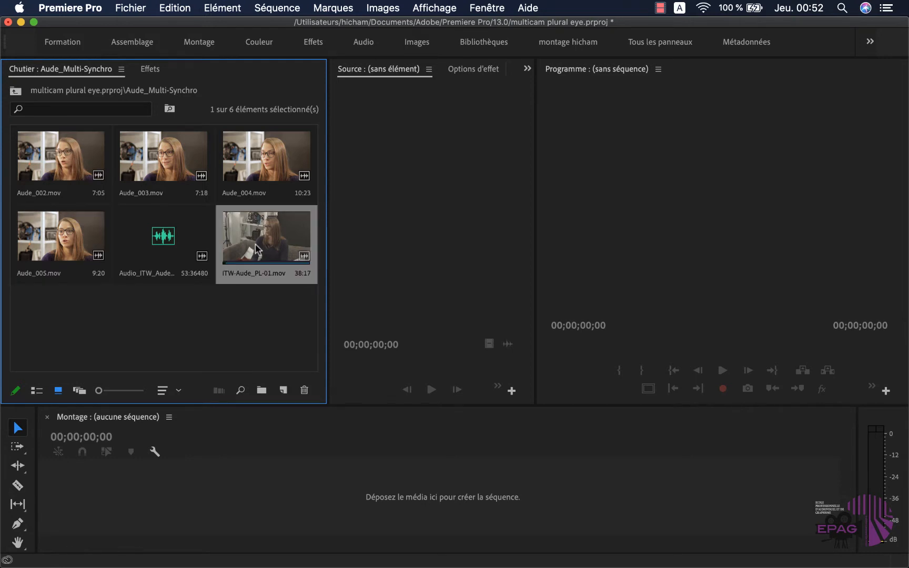
left_click(62, 237)
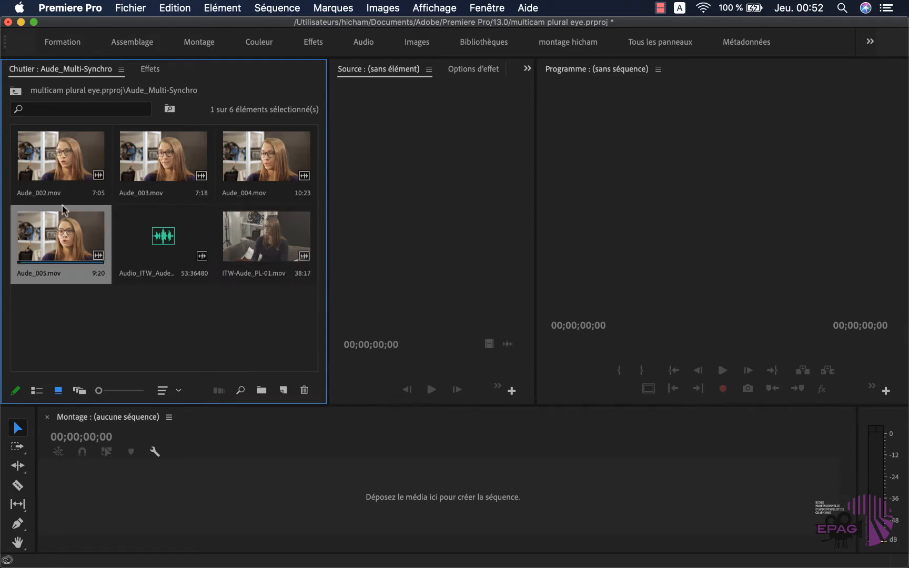
left_click(69, 173)
left_click(252, 157)
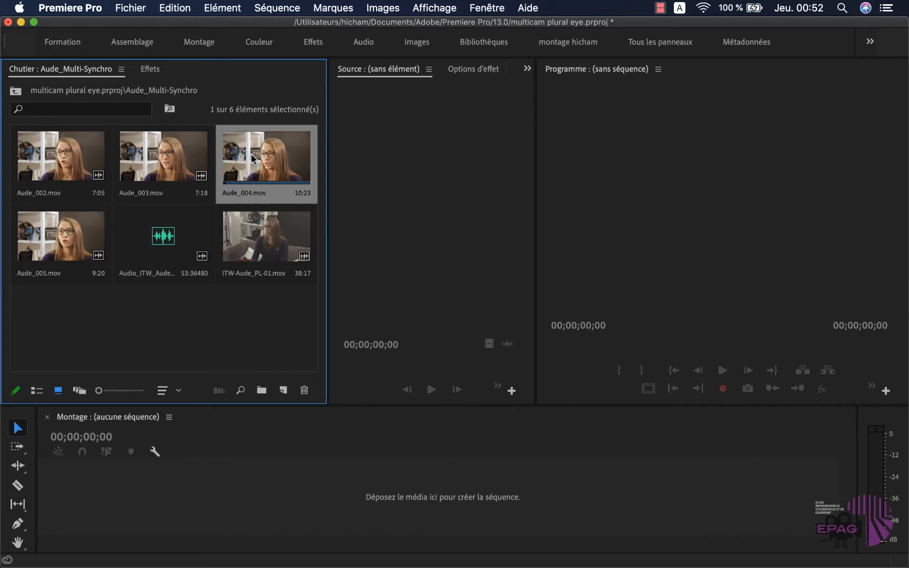
Try to create a multi-camera source sequence from the five video clips, synchronised by audio on track channel 1
left_click(103, 154)
left_click(150, 155, "super")
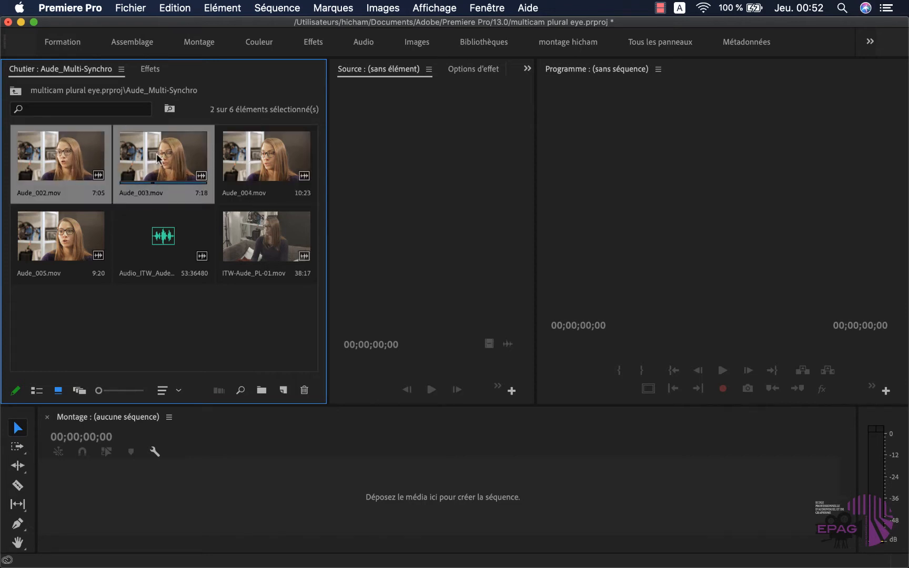
left_click(270, 156, "super")
left_click(77, 241, "super")
left_click(223, 234, "super")
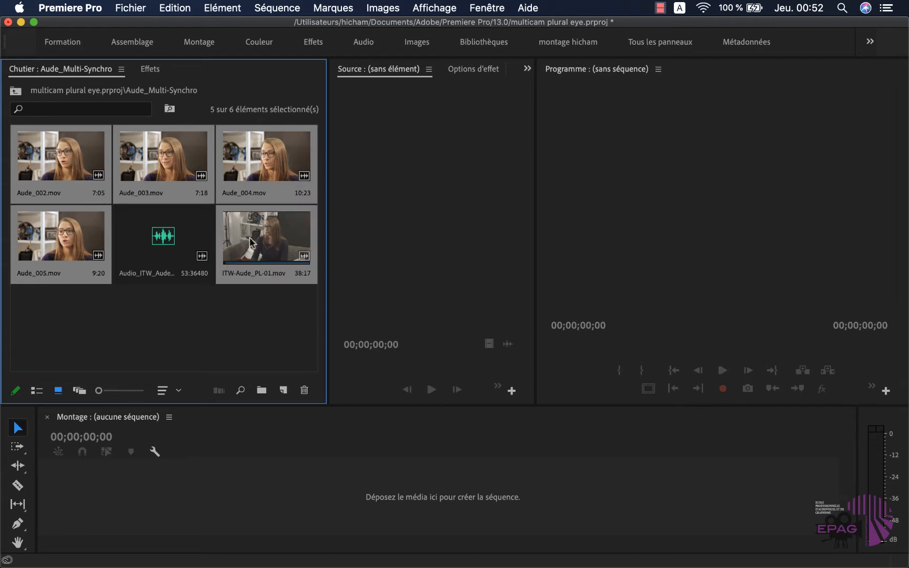
right_click(262, 226)
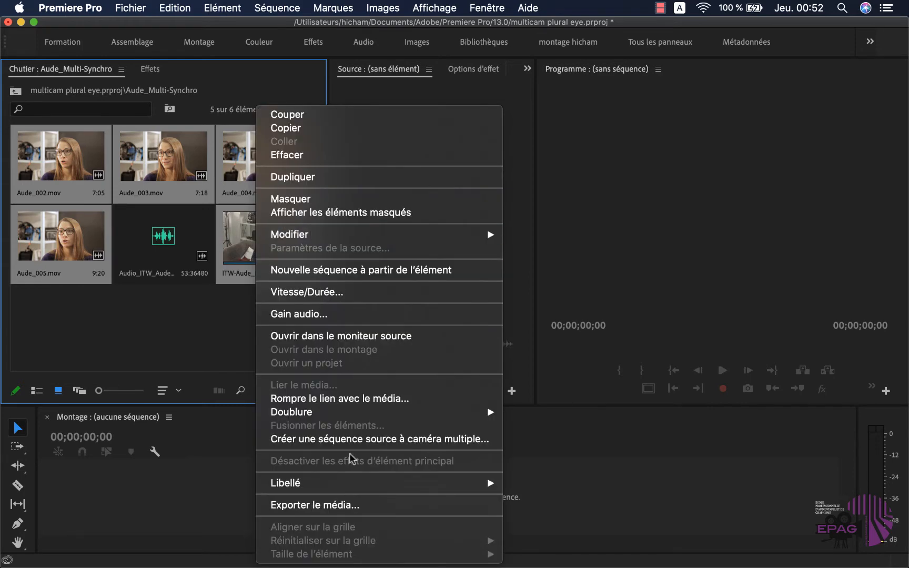
left_click(363, 440)
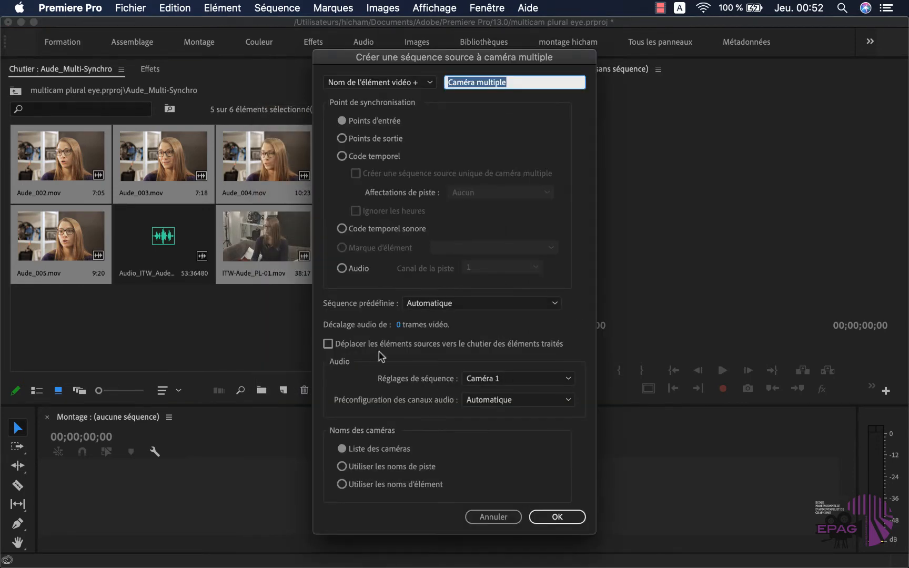
left_click(340, 267)
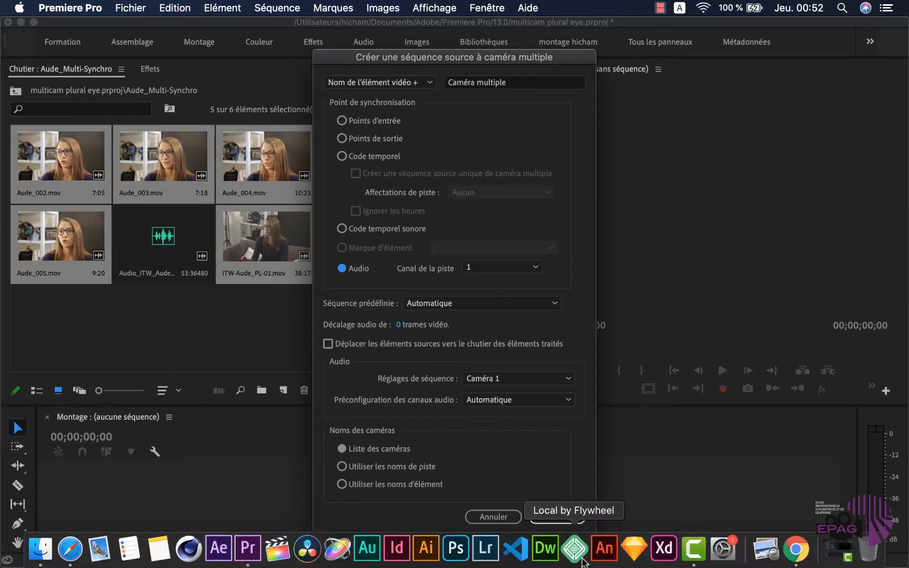
left_click(552, 516)
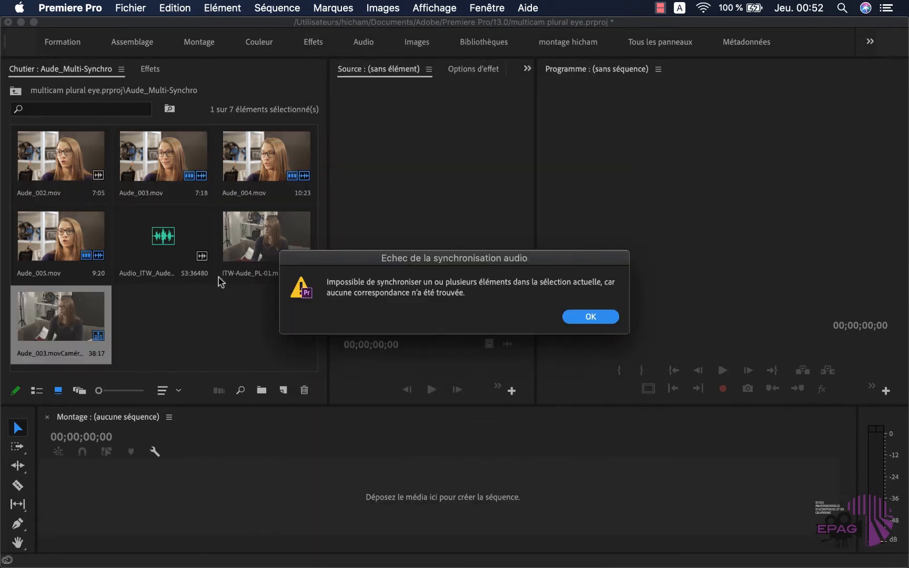
left_click(592, 317)
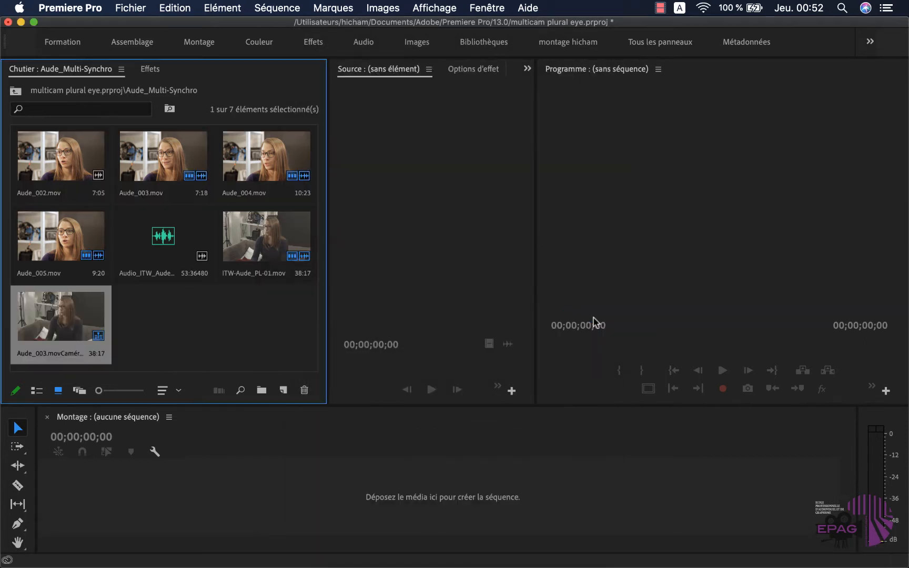
Create an edit sequence by placing the new multi-camera source clip in the empty timeline
left_click(231, 343)
left_click(48, 330)
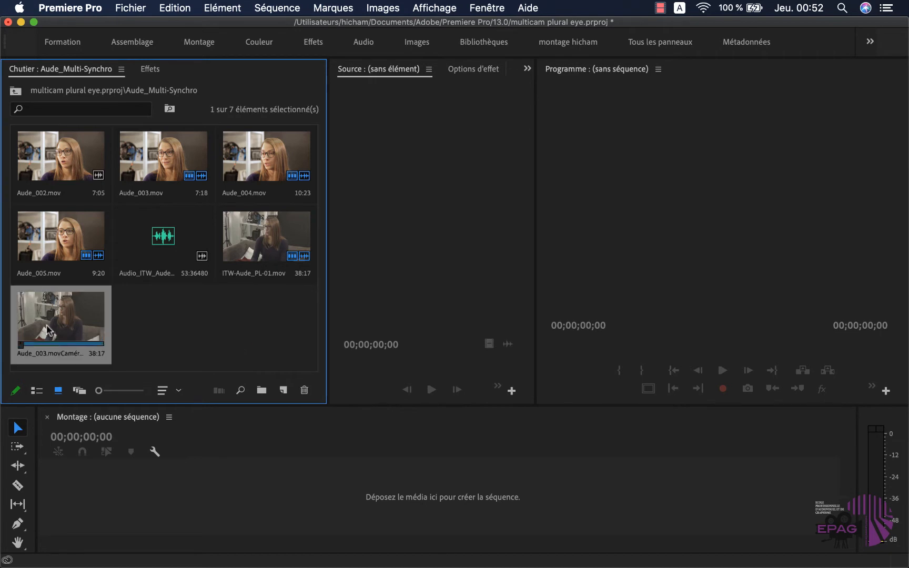
left_click_drag(55, 319, 319, 486)
Scrub through the multi-camera sequence to check how the camera angles line up
left_click(241, 444)
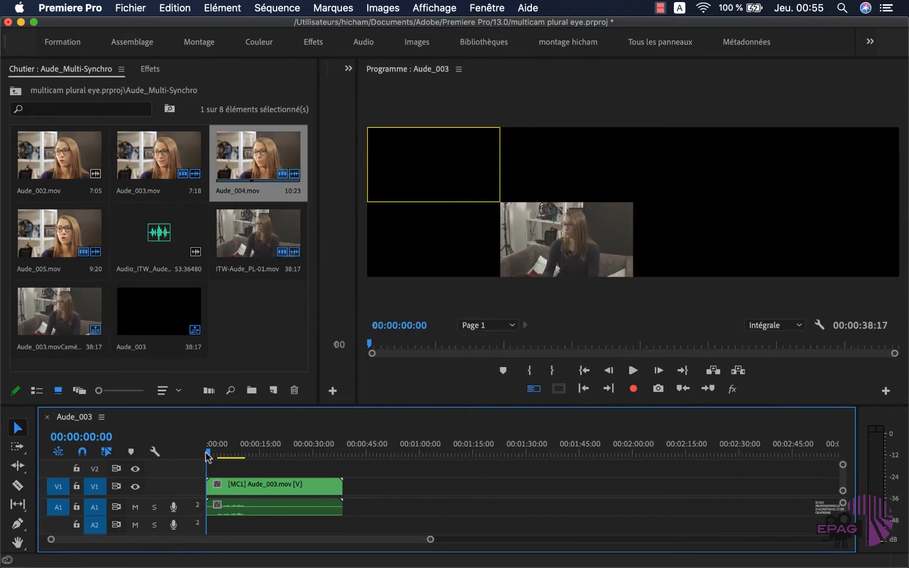
left_click_drag(209, 455, 232, 454)
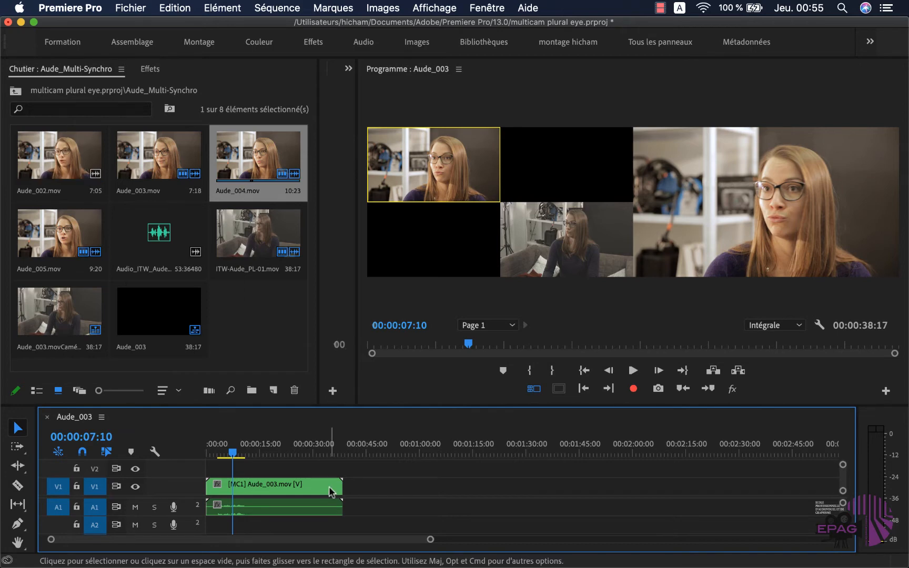
left_click(235, 452)
left_click_drag(236, 453, 276, 452)
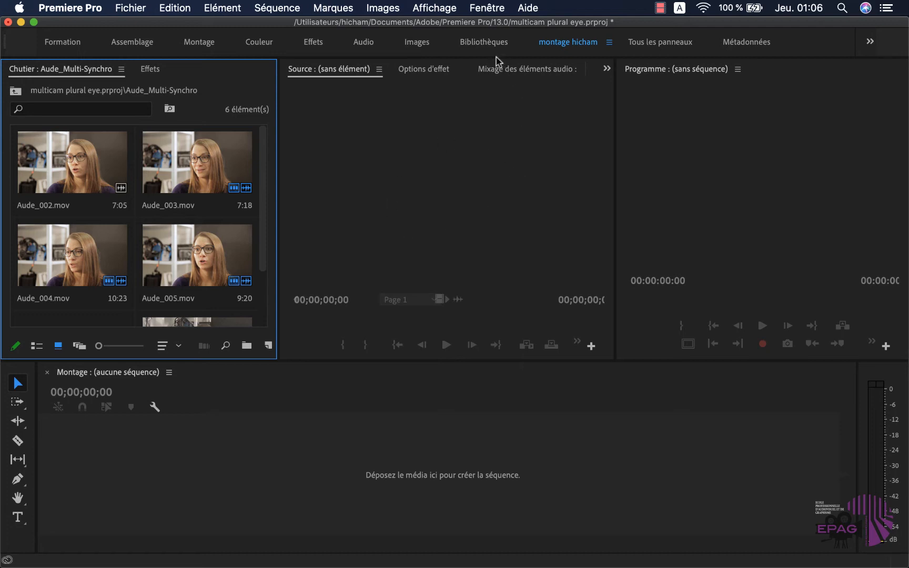
Locate the PluralEyes 4 extension among the installed Premiere Pro extensions
left_click(487, 9)
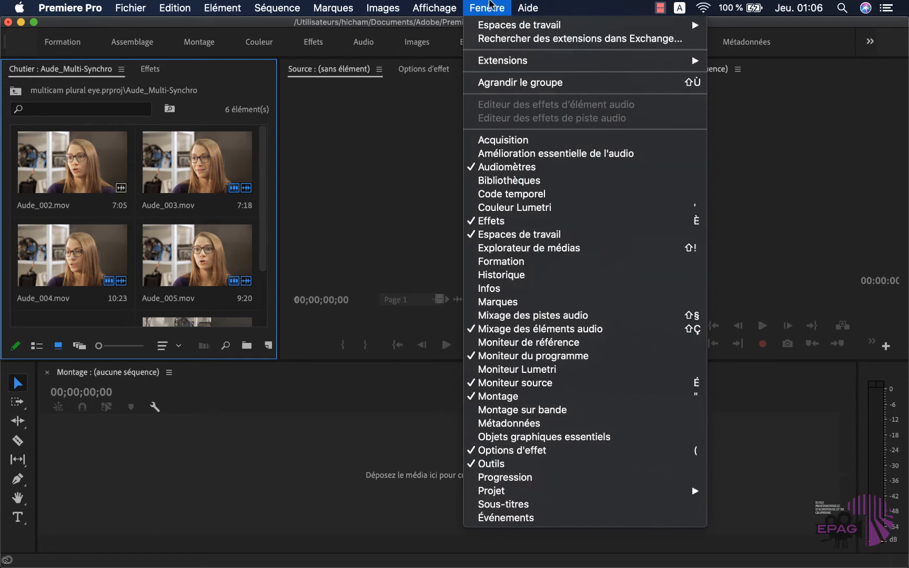
mouse_move(548, 61)
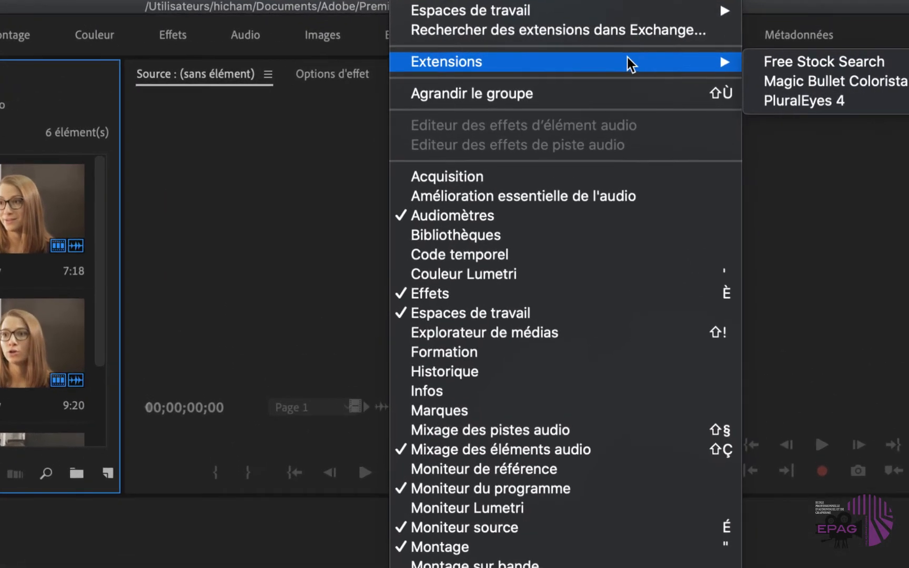
left_click(805, 97)
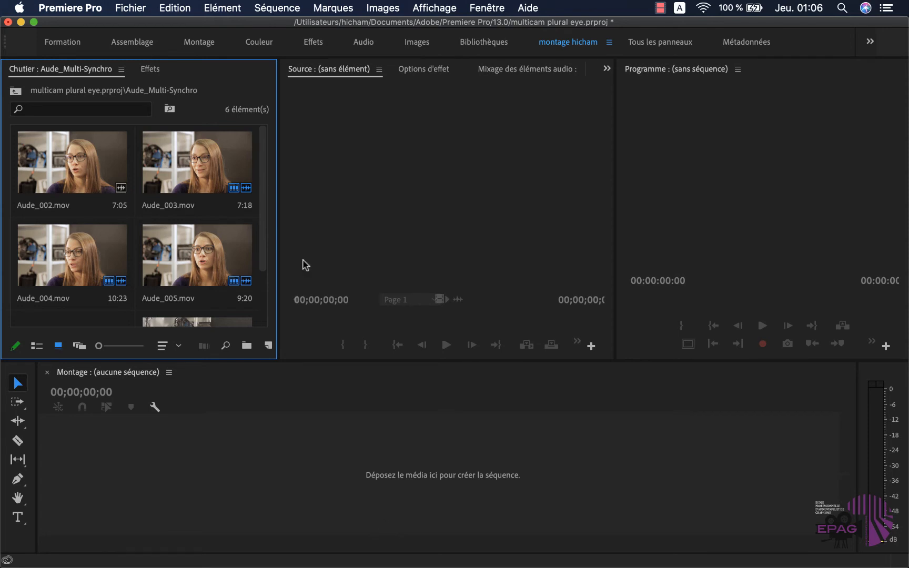
Create a new sequence from the wide shot ITW-Aude_PL-01.mov in the empty timeline
scroll(265, 227, "down", 1)
scroll(265, 229, "down", 5)
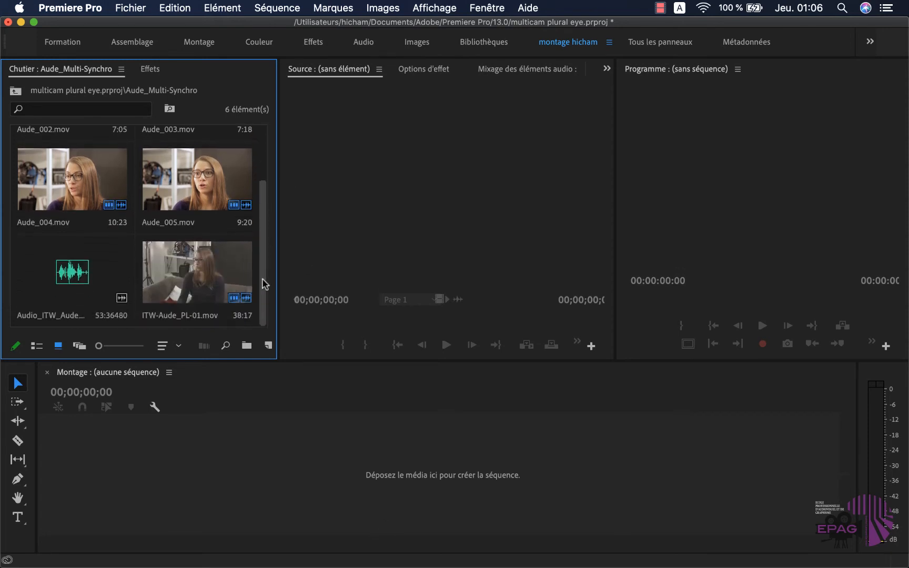
left_click_drag(185, 274, 250, 478)
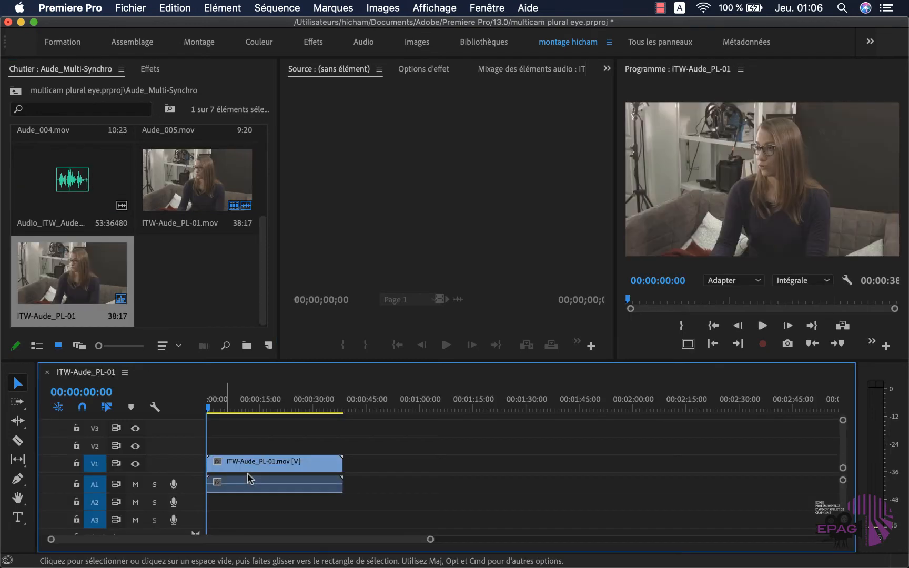
Place the clips Aude_002.mov to Aude_005.mov end to end on tracks V2 and A2, starting at 00:00:00:00
left_click_drag(261, 322, 266, 197)
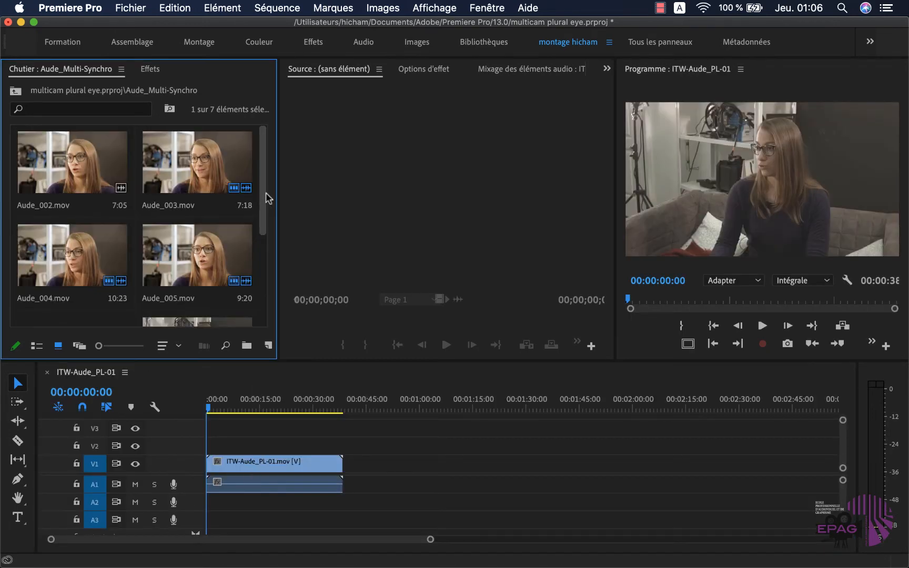
left_click(92, 169)
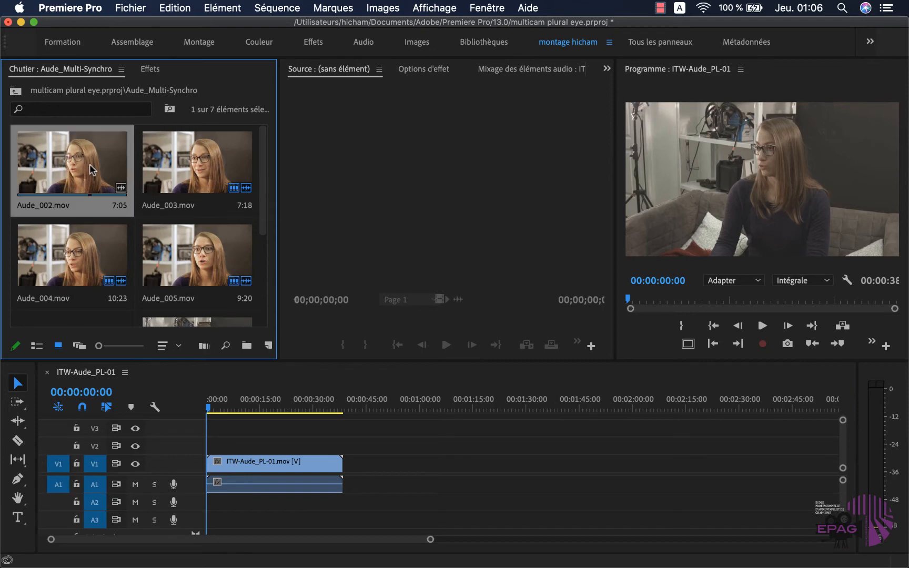
left_click(190, 163, "super")
left_click(104, 228, "super")
left_click(186, 251, "super")
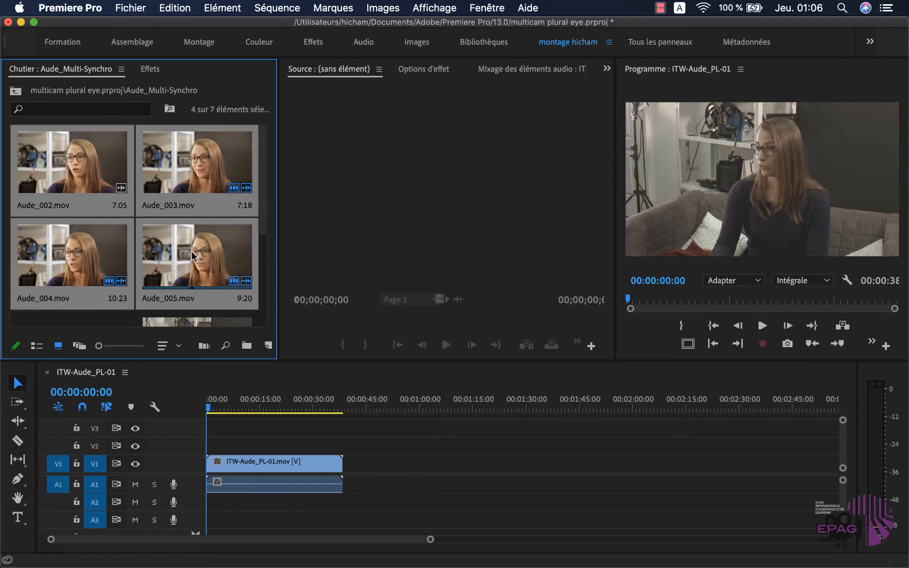
left_click_drag(102, 187, 261, 446)
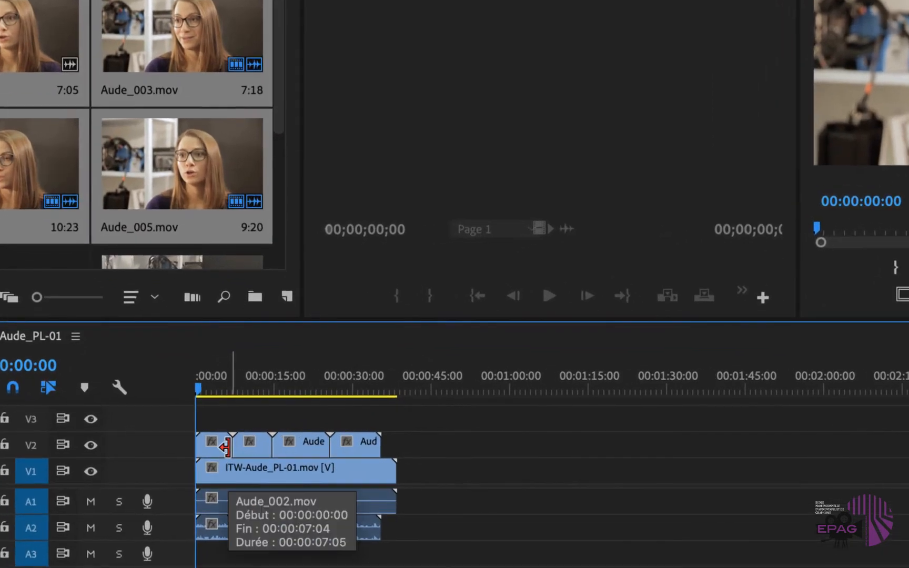
left_click(257, 469)
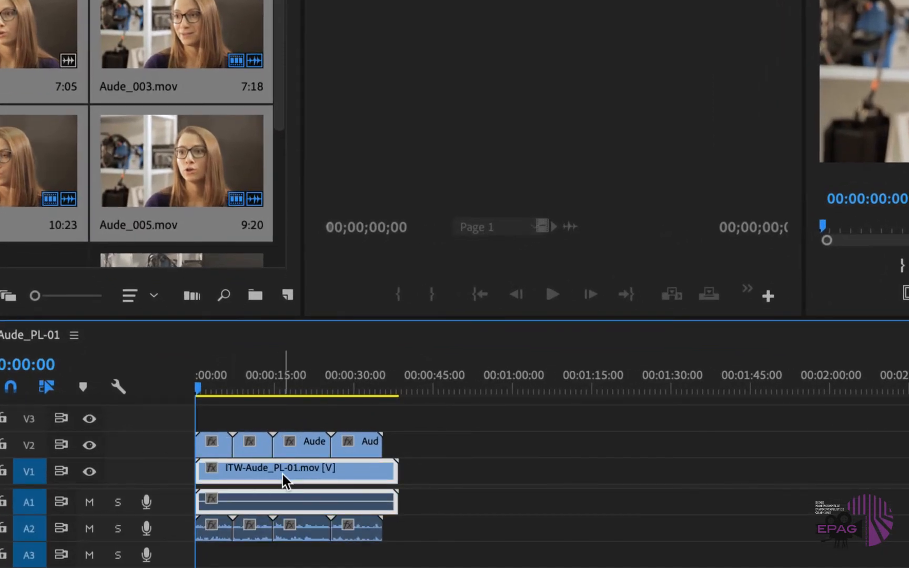
left_click_drag(214, 413, 371, 439)
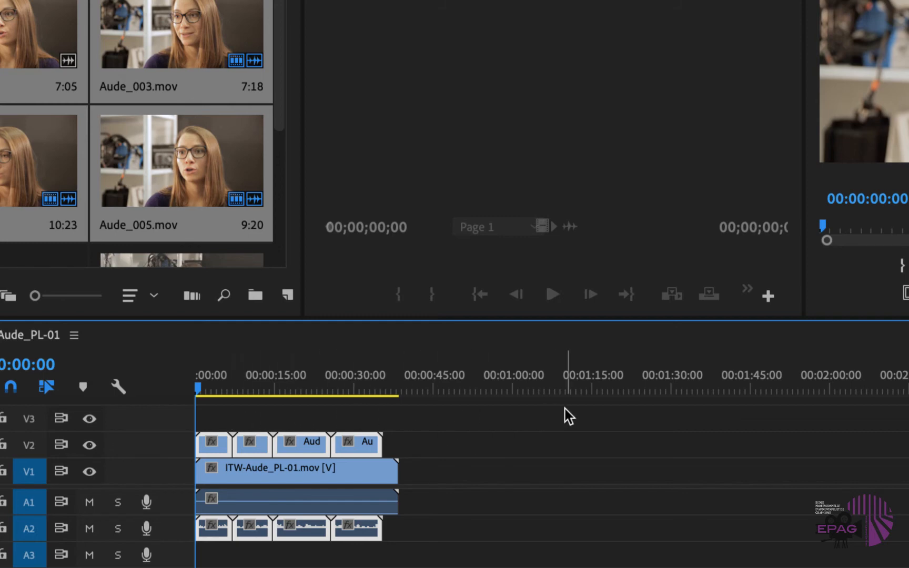
left_click(348, 475)
left_click(349, 437)
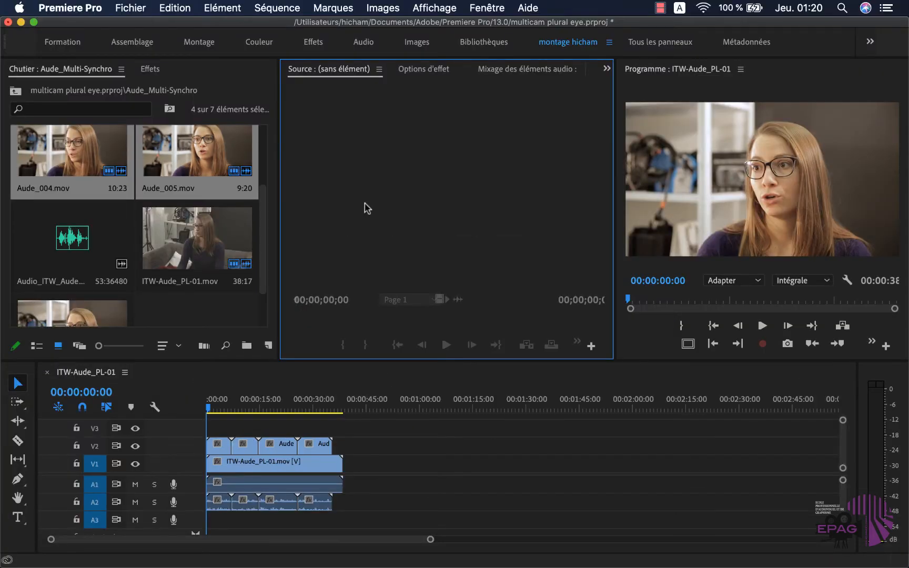
Add the separately recorded interview audio file to track A3 at the start of the sequence
left_click(78, 240)
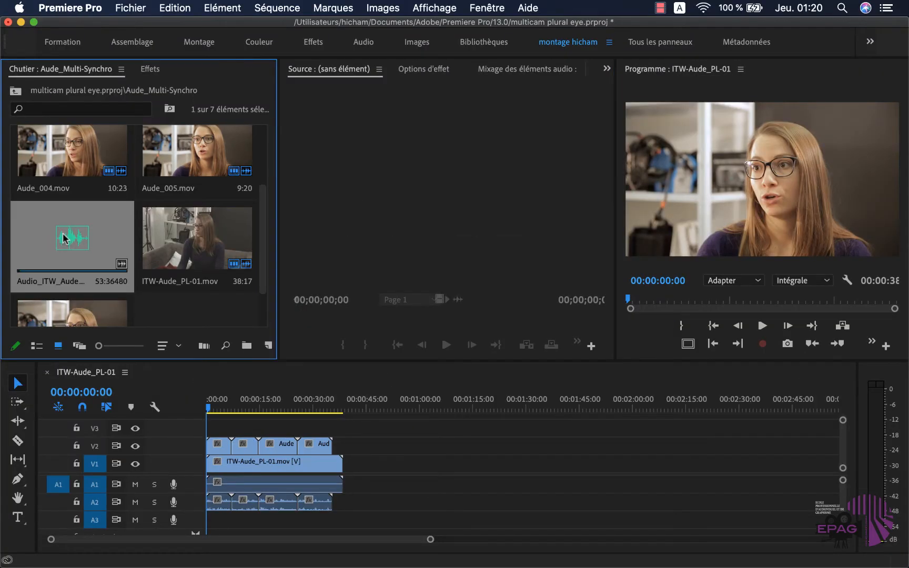
left_click_drag(65, 240, 199, 520)
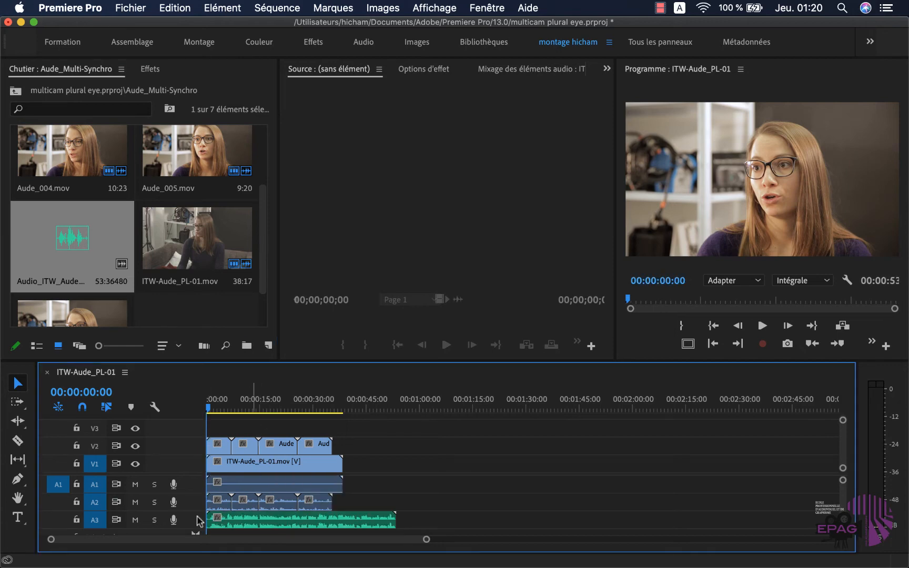
Synchronize the ITW-Aude_PL-01 sequence with the PluralEyes 4 extension
left_click(490, 7)
mouse_move(683, 61)
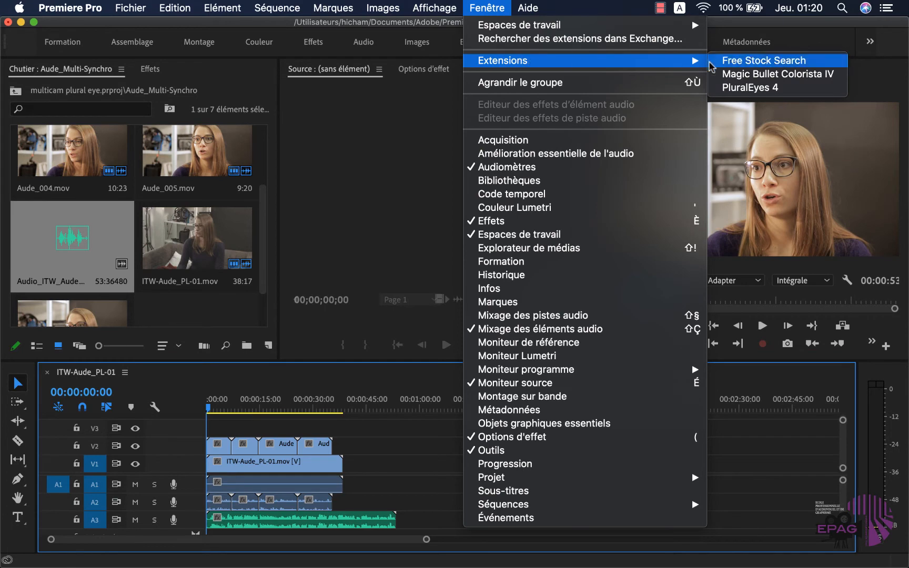
left_click(752, 88)
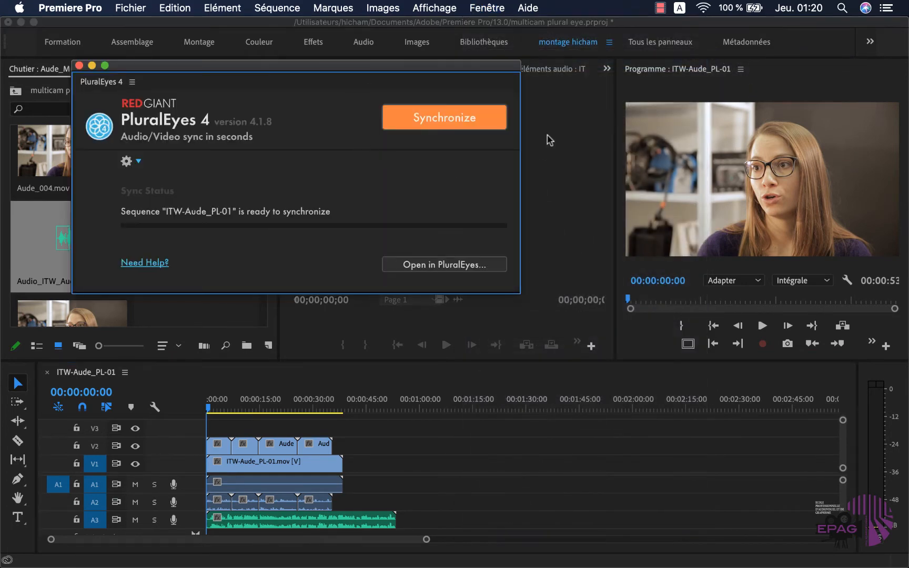
left_click(446, 122)
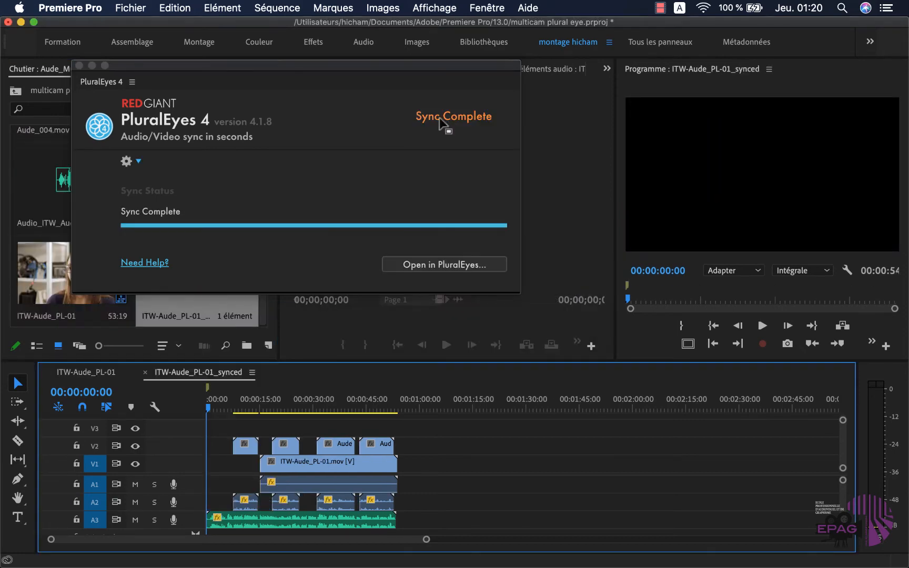
Trim the start of the A3 audio to the first Aude clip and move all synchronized clips to the sequence start
left_click(79, 65)
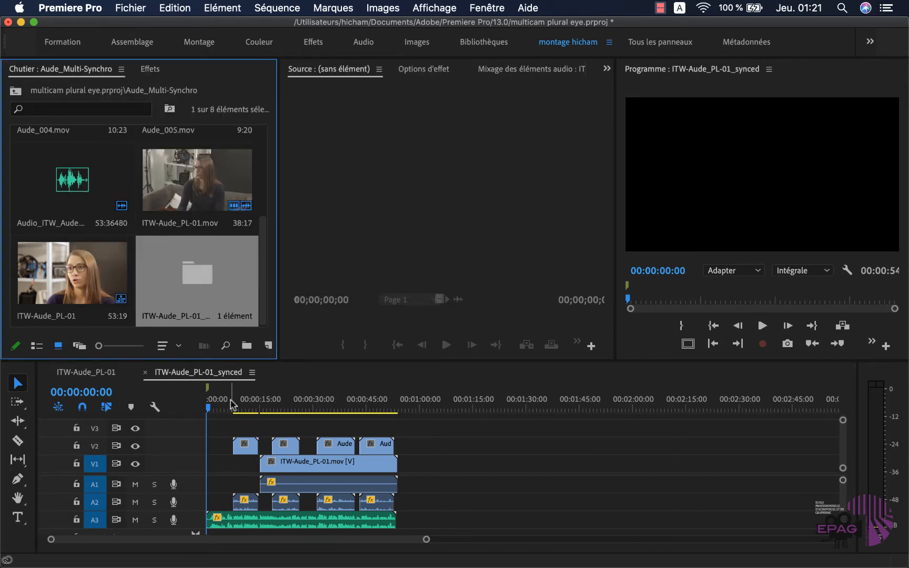
left_click_drag(211, 408, 216, 408)
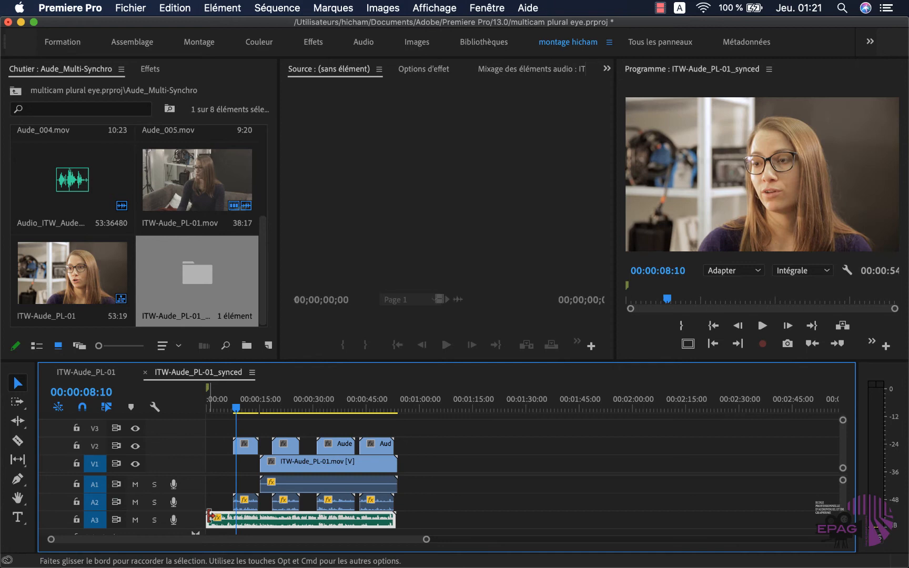
left_click_drag(208, 518, 233, 518)
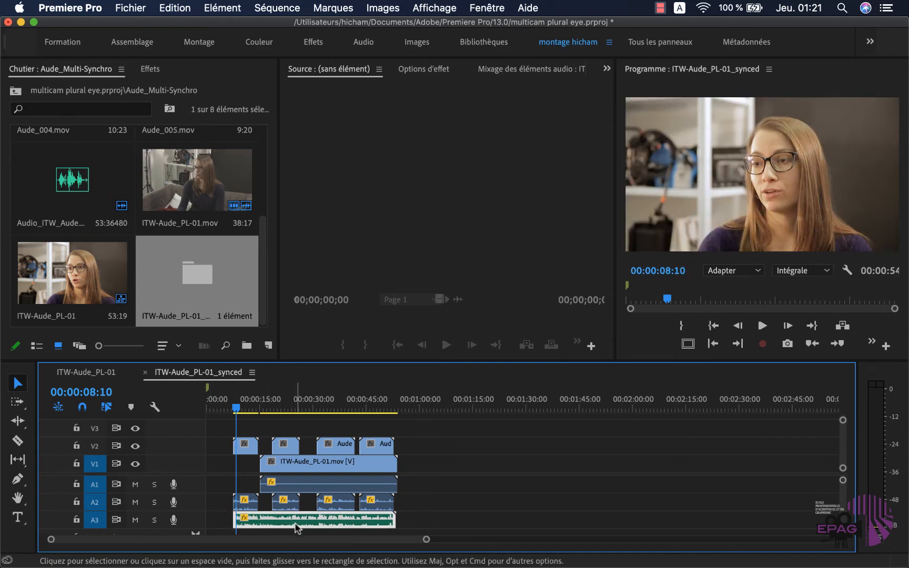
left_click_drag(213, 422, 326, 524)
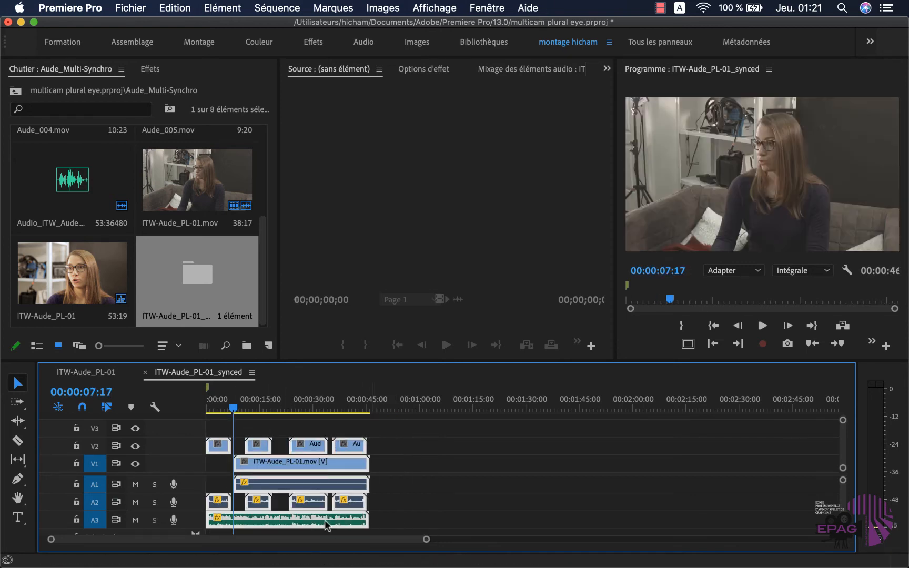
left_click(509, 486)
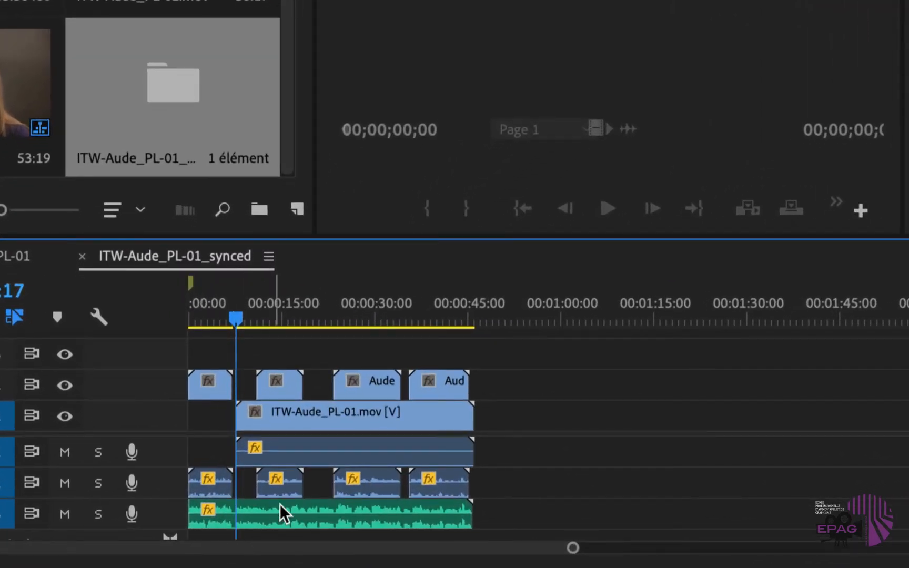
Replace the wide shot's camera audio on track A1 with the separately recorded audio from track A3
left_click(335, 414)
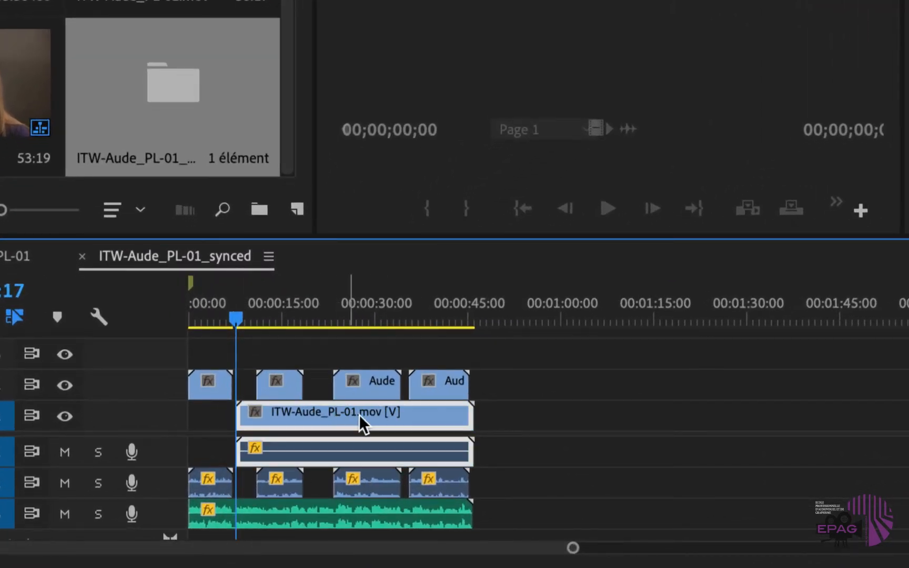
left_click(518, 440)
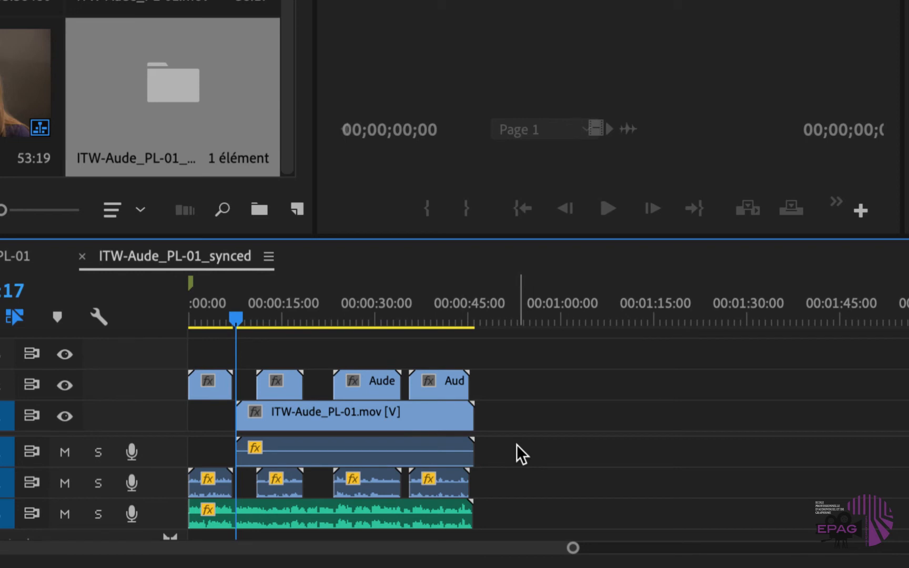
left_click(349, 458)
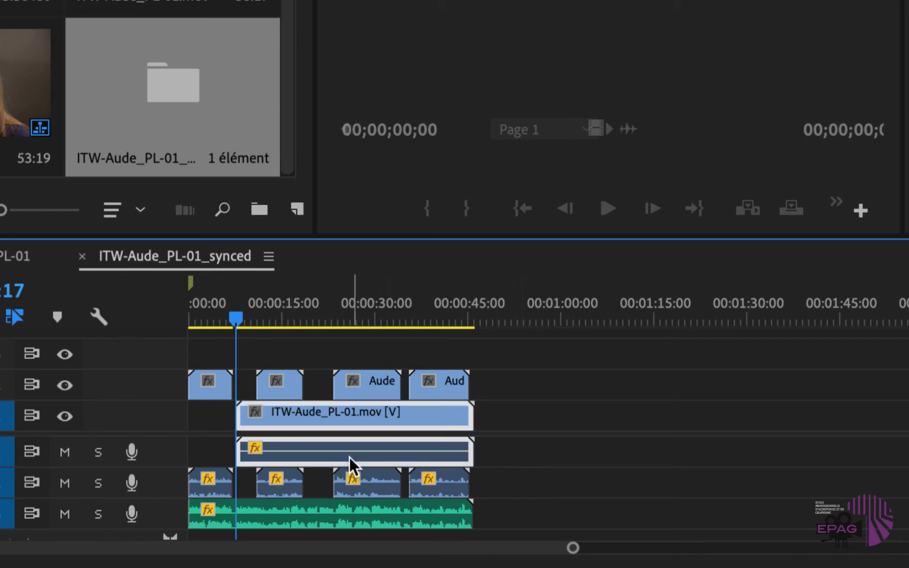
left_click(548, 486)
left_click(336, 507)
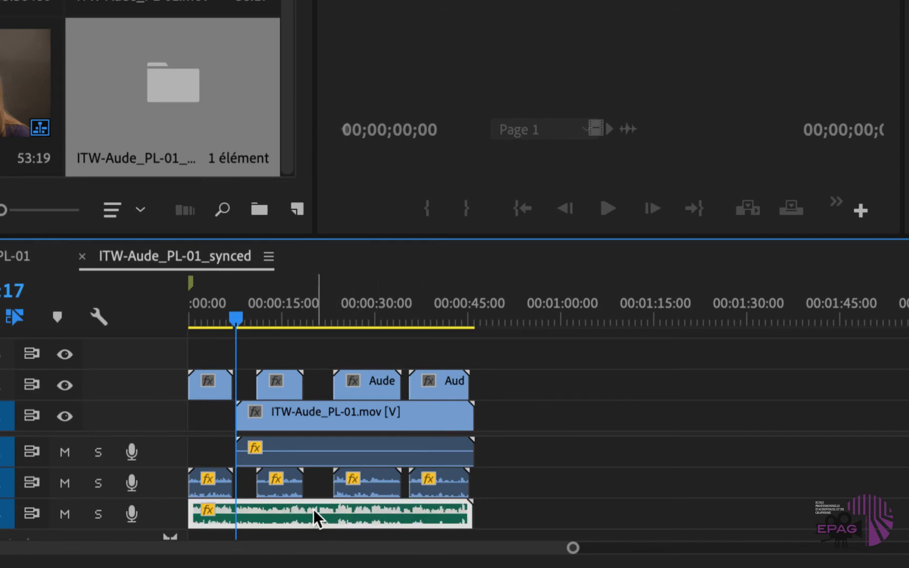
left_click_drag(313, 506, 315, 452)
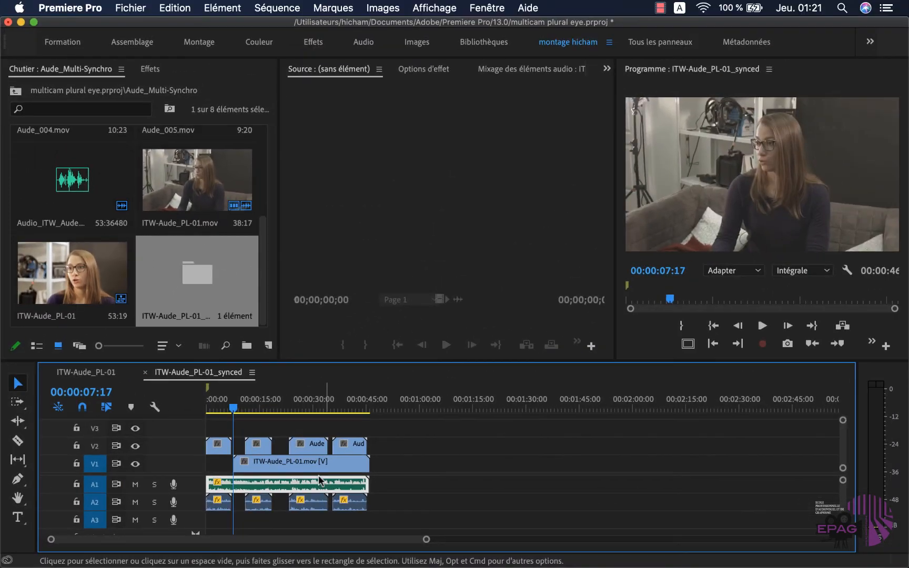
left_click(426, 472)
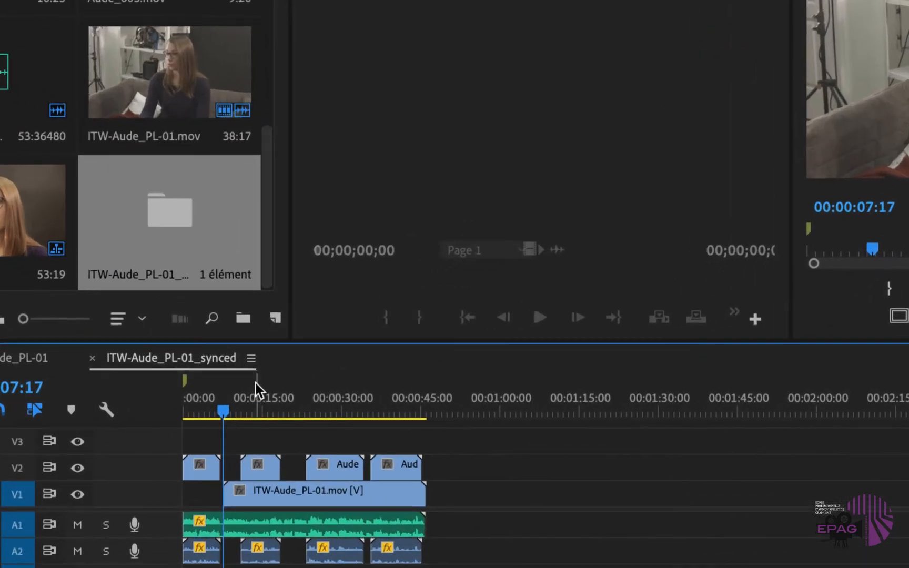
Reveal the ITW-Aude_PL-01_synced sequence in the project and create a new sequence from it
left_click(251, 358)
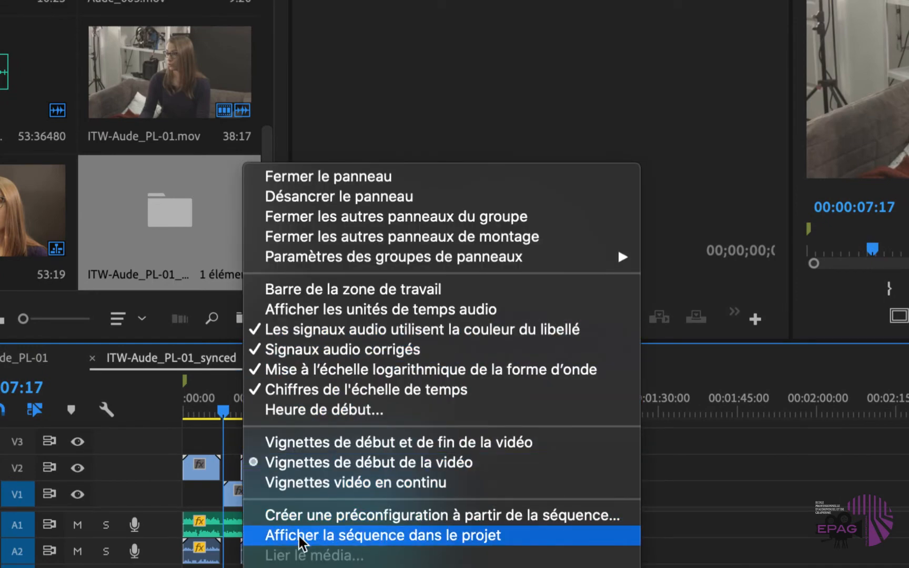
left_click(365, 537)
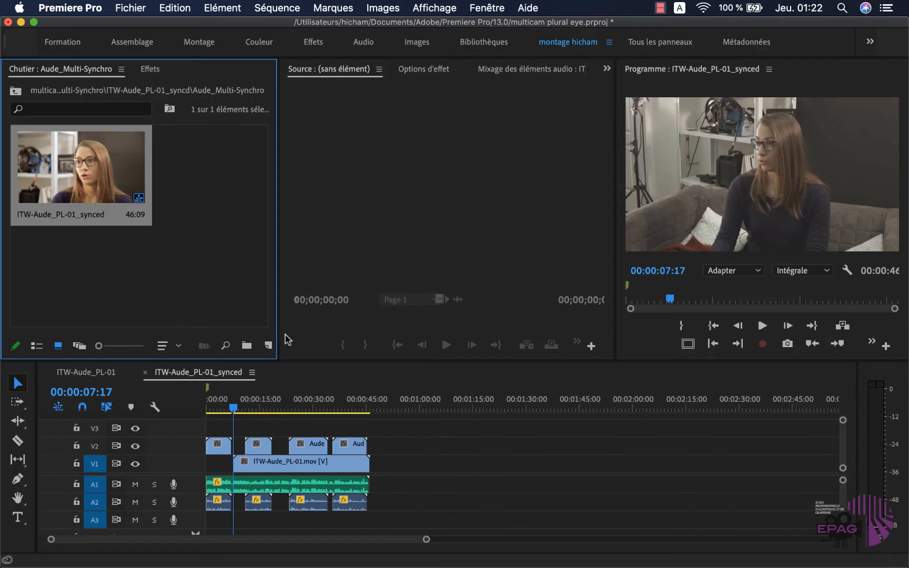
right_click(90, 169)
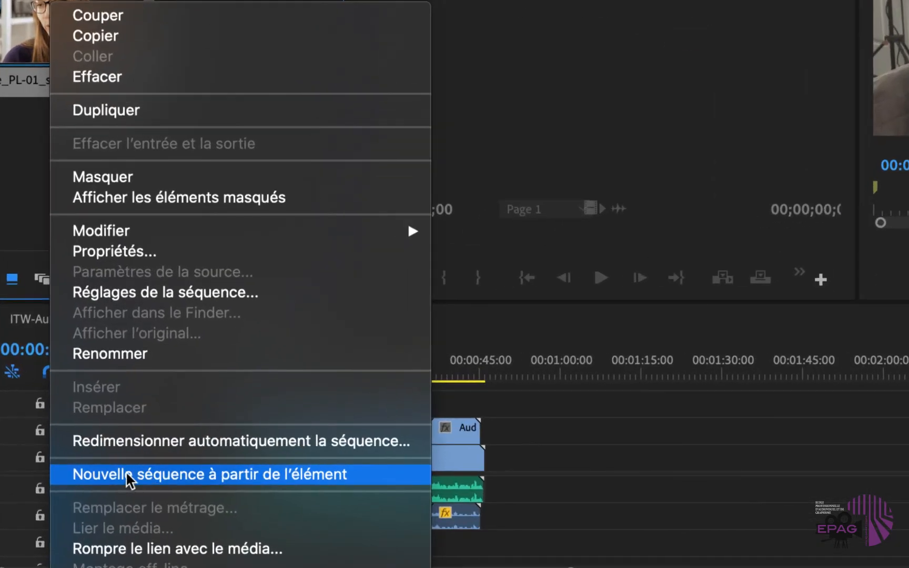
left_click(205, 476)
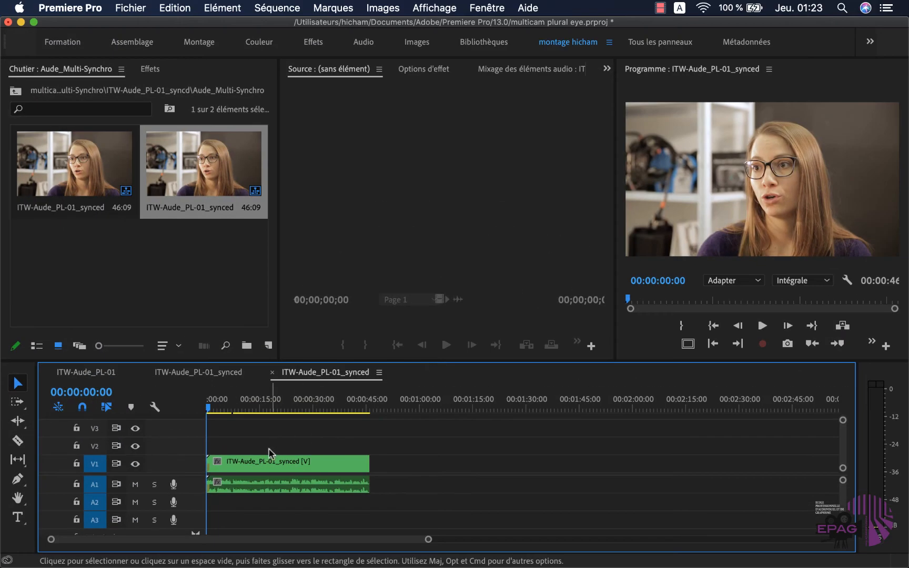
Move the playhead to 00:00:22:00, enlarge the Program monitor above the timeline and turn on its multi-camera view
left_click(324, 455)
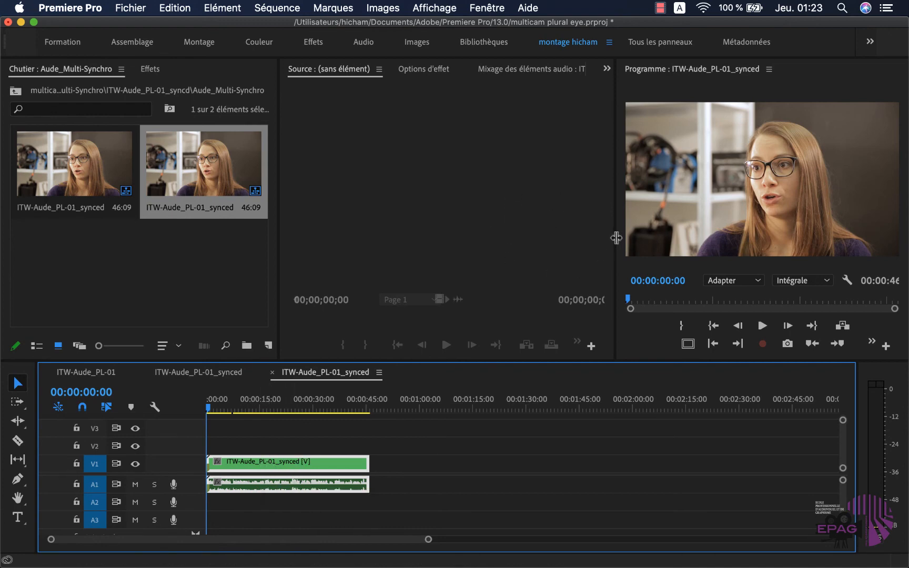
left_click(284, 406)
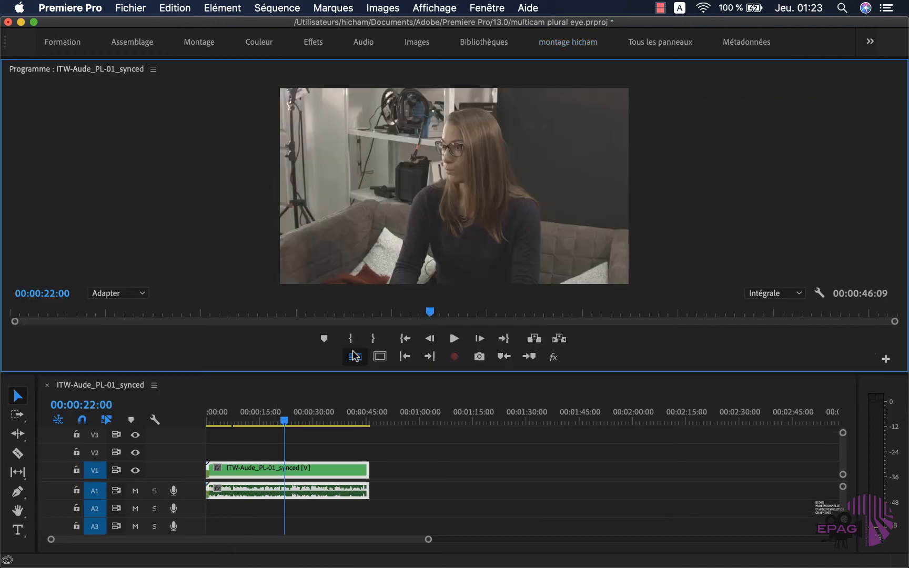
left_click(355, 356)
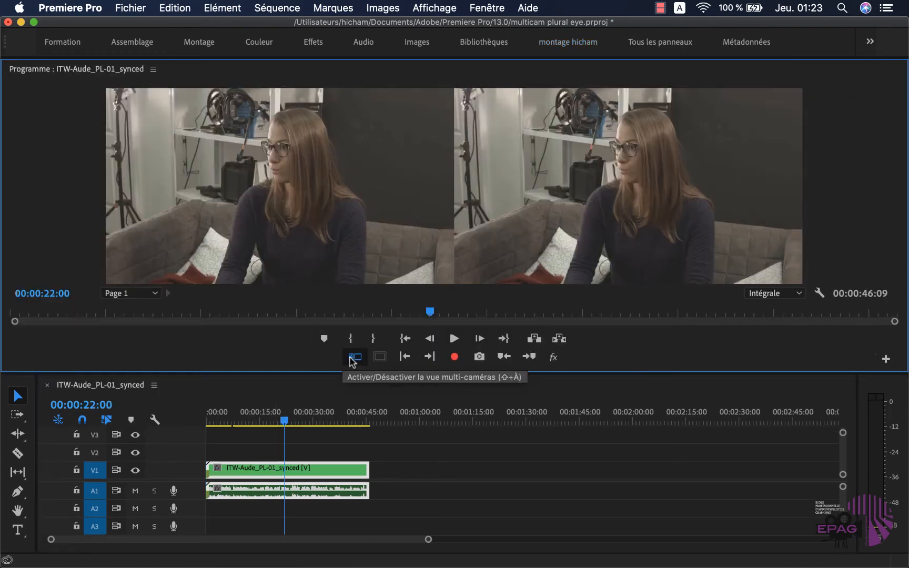
left_click(352, 359)
left_click(352, 359)
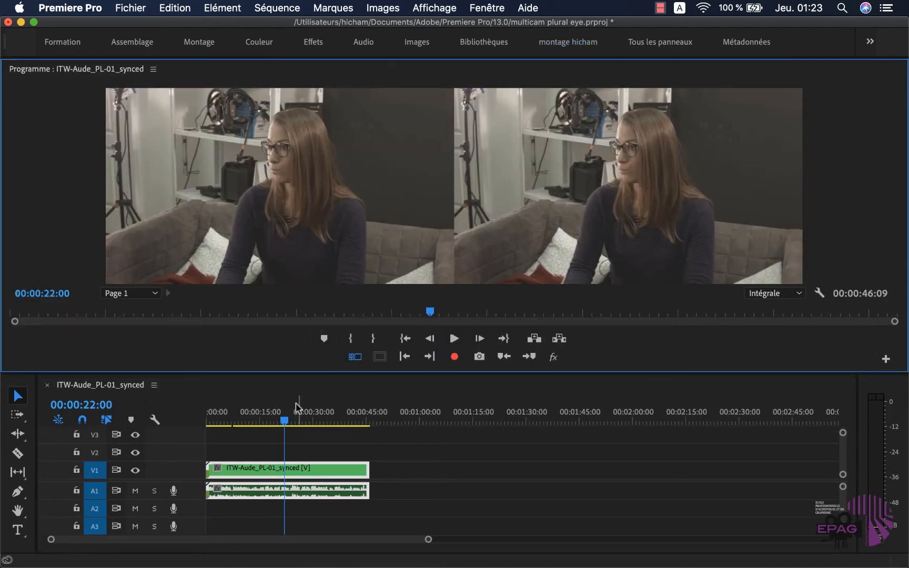
Enable multi-camera on the nested ITW-Aude_PL-01_synced clip on track V1
mouse_move(284, 420)
left_mouse_down()
mouse_move(228, 419)
mouse_move(273, 418)
left_mouse_up()
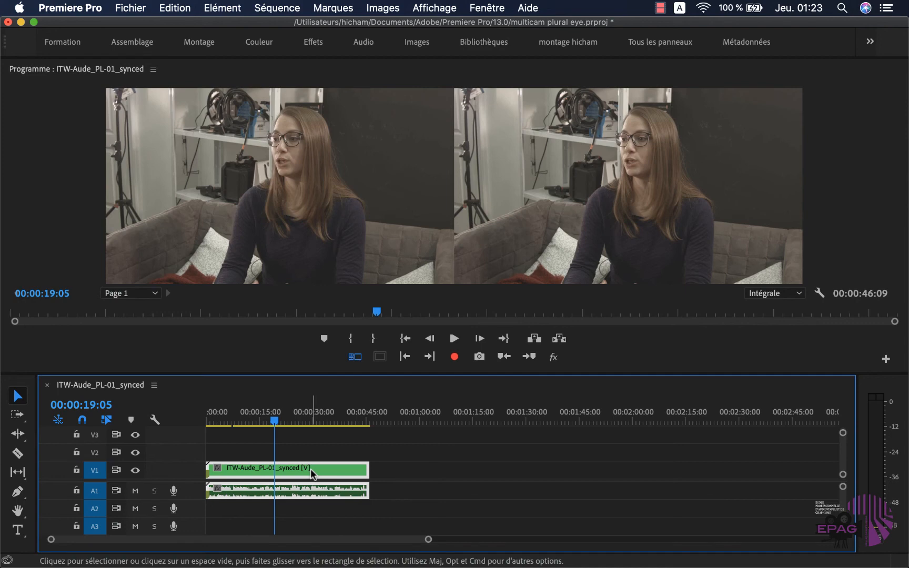
right_click(334, 476)
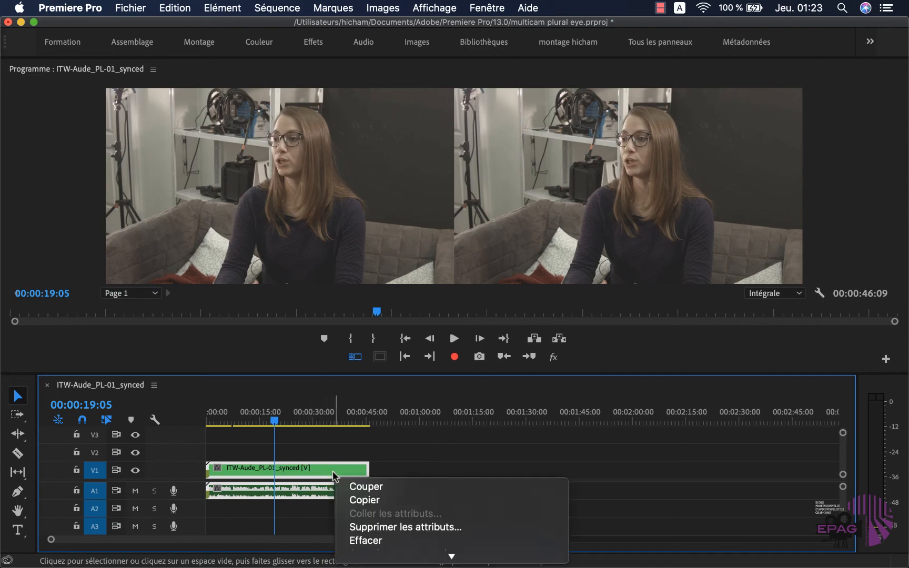
mouse_move(430, 566)
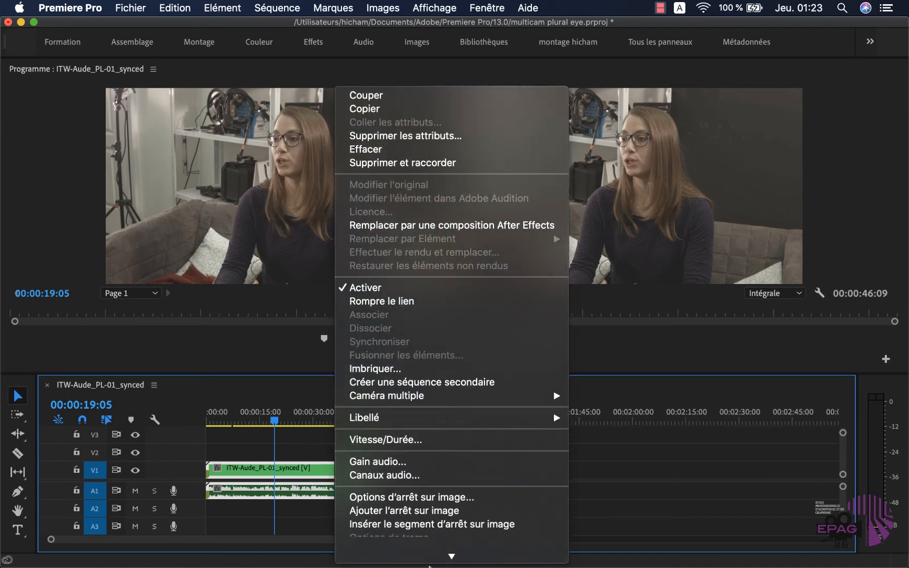
mouse_move(392, 330)
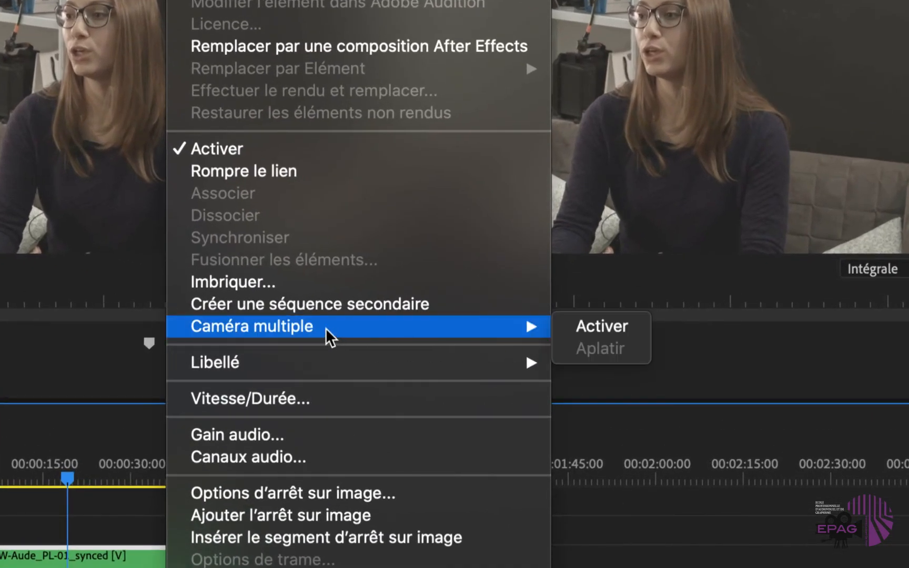
left_click(604, 328)
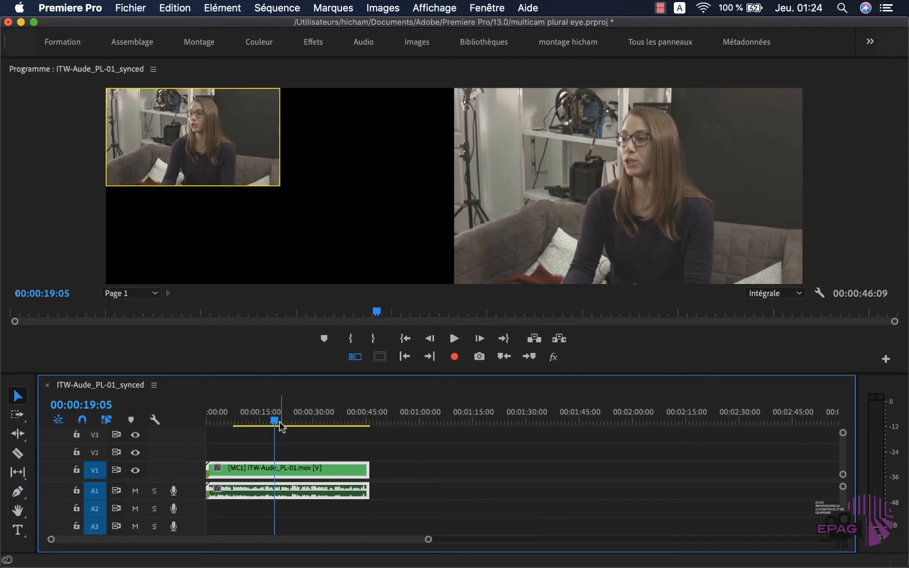
Preview both camera angles near the start of the sequence and play from about 00:00:10:05
left_click_drag(279, 426, 210, 419)
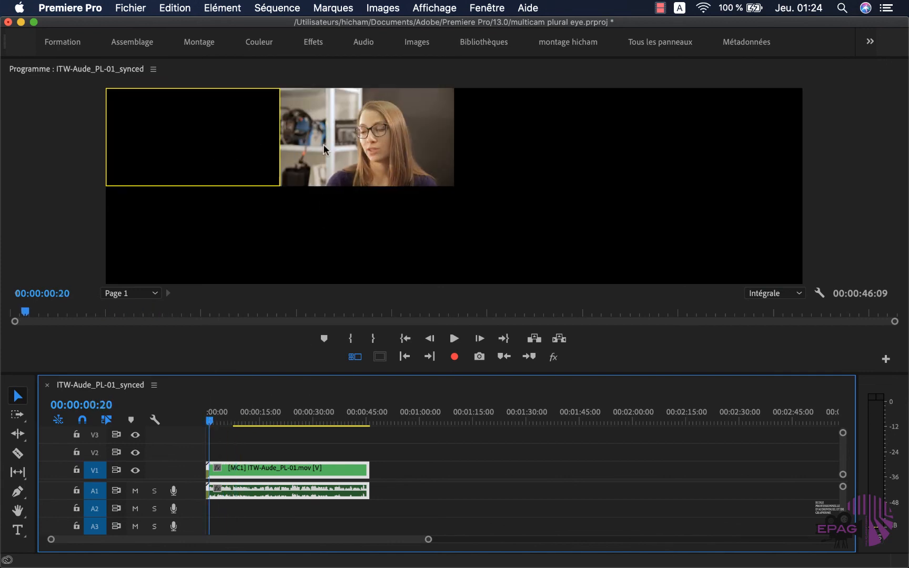
left_click(244, 419)
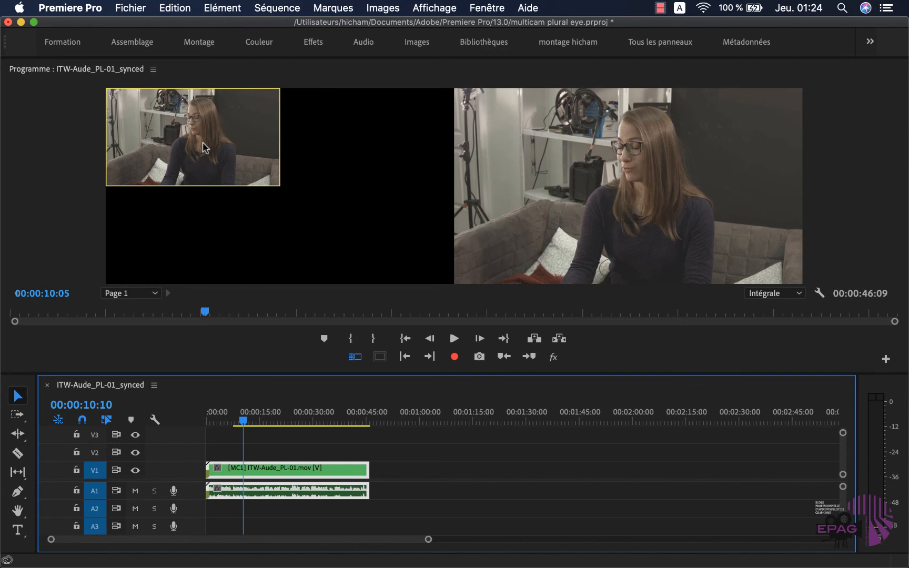
key("space")
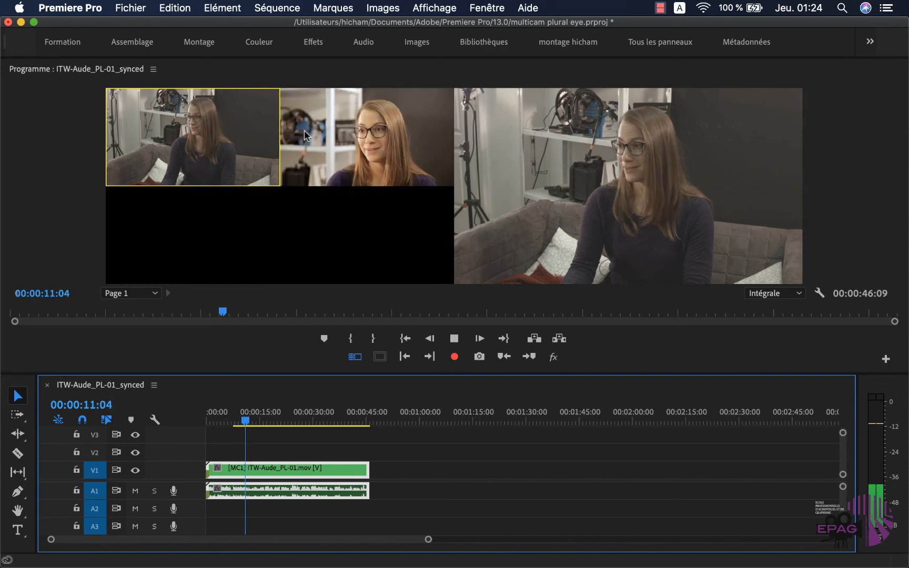
Record a live multi-camera edit, alternating between the close-up and wide angles during playback, and stop at 00:00:33:12
key("space")
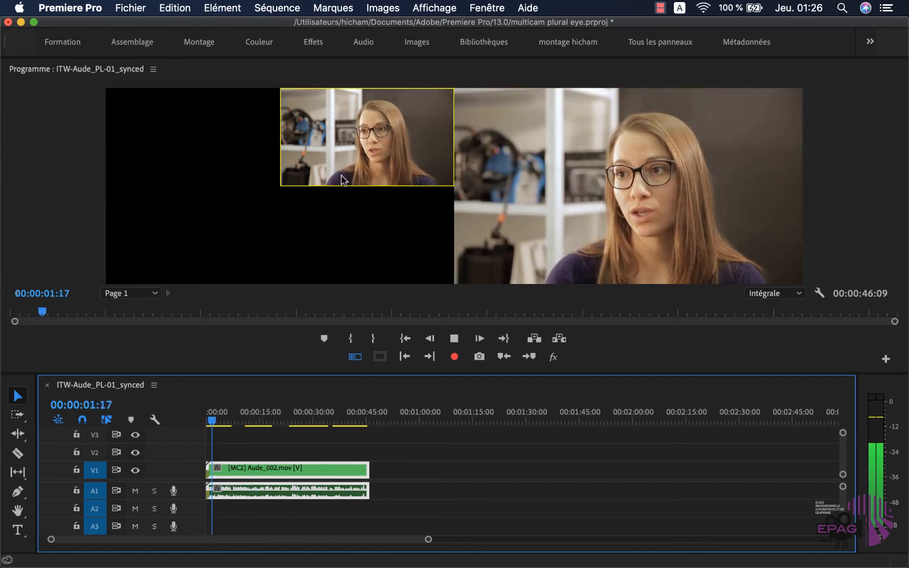
left_click(342, 181)
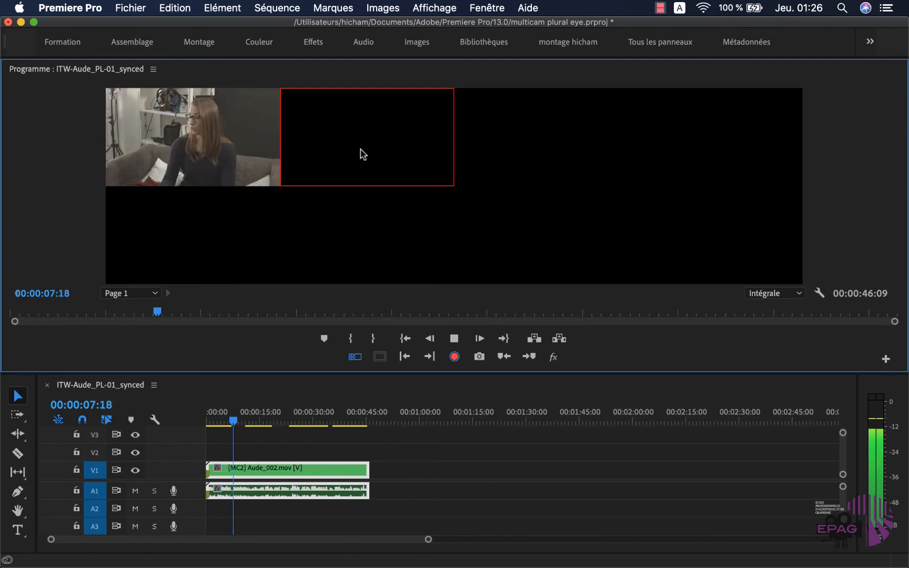
left_click(249, 128)
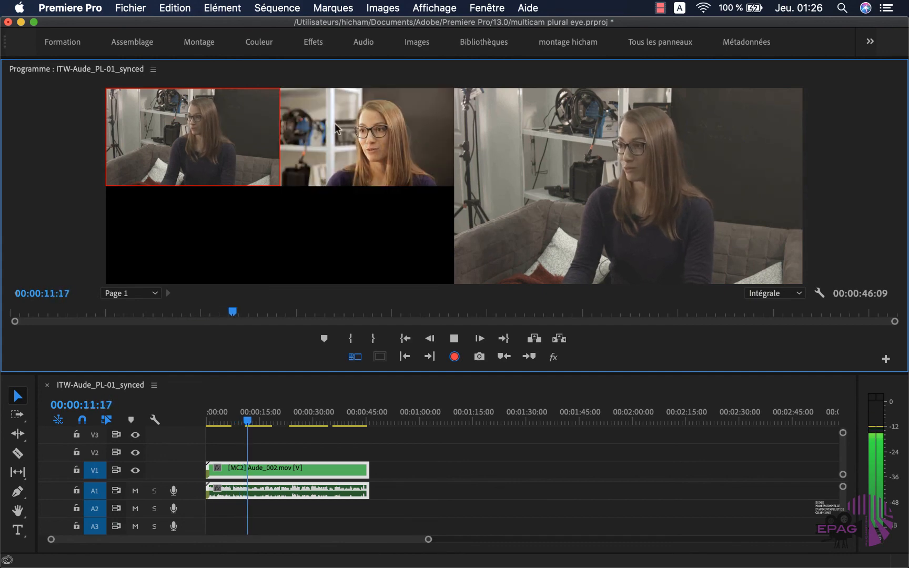
left_click(339, 127)
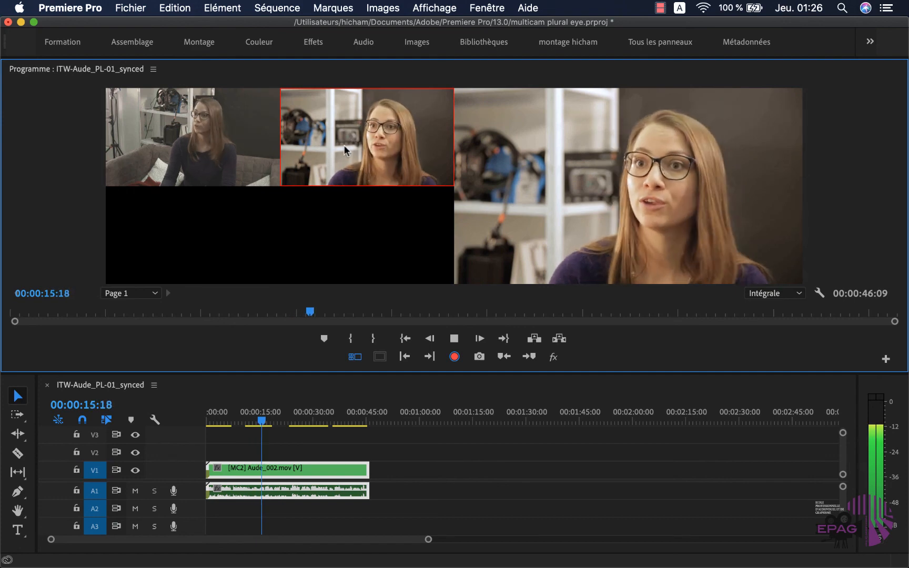
left_click(211, 133)
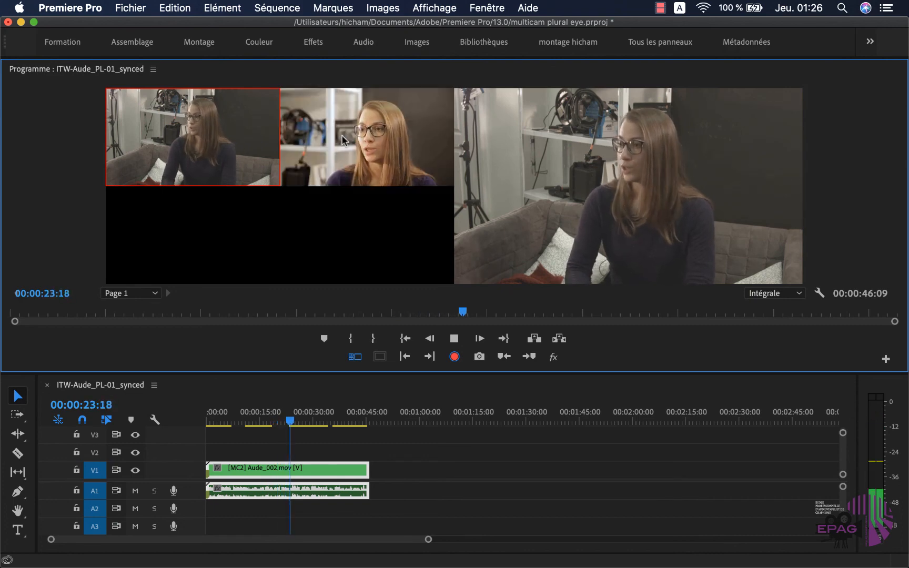
left_click(350, 138)
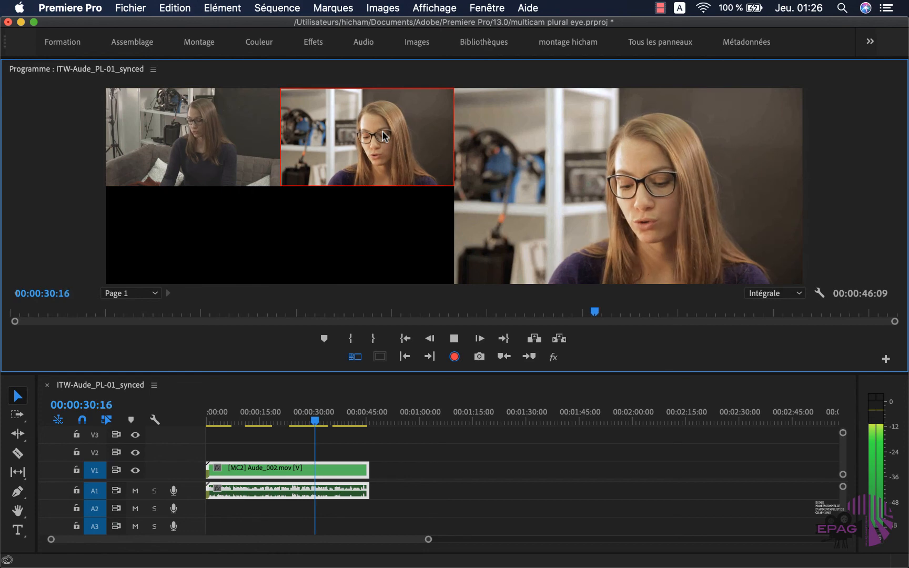
left_click(216, 142)
key("space")
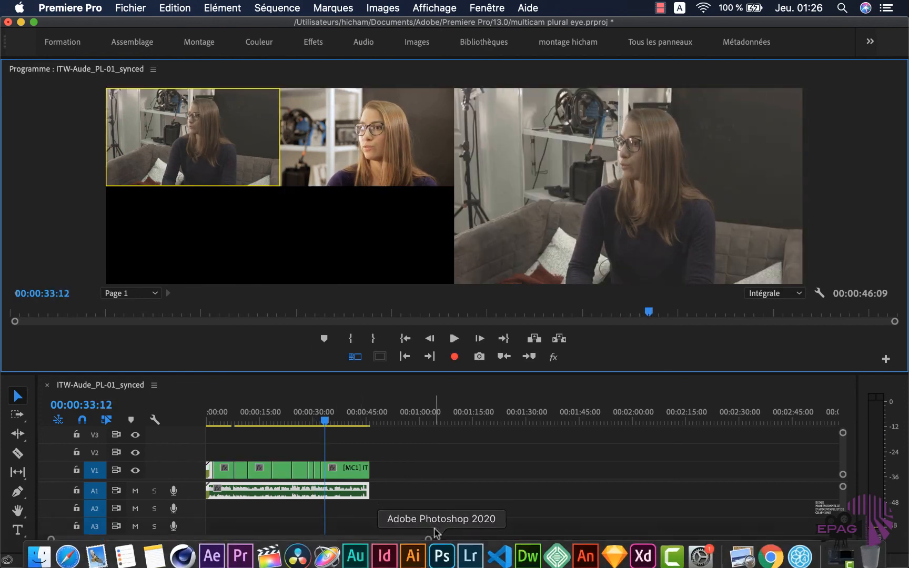
Examine the recorded camera cuts on track V1 up to 00:00:14:18
left_click(428, 540)
left_click_drag(428, 540, 274, 538)
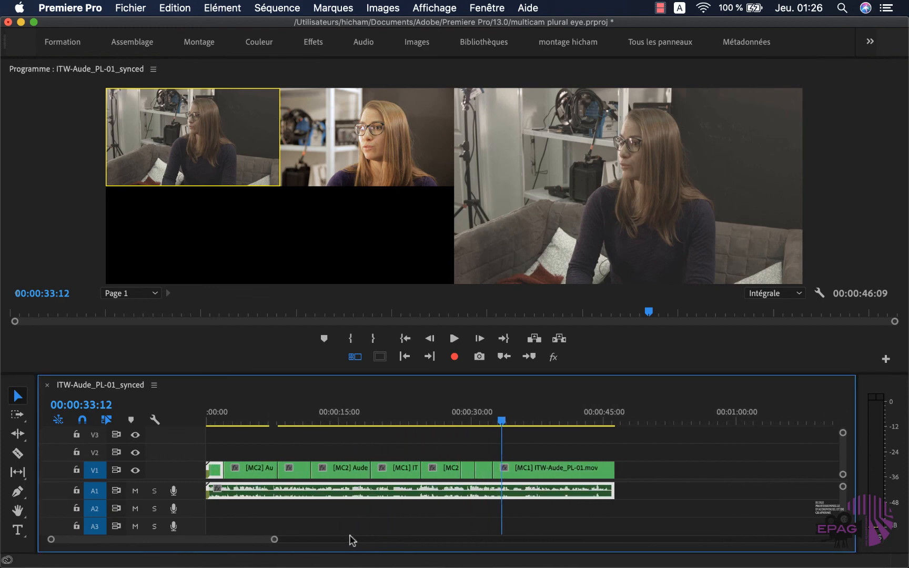
left_click(256, 420)
left_click_drag(260, 421, 337, 409)
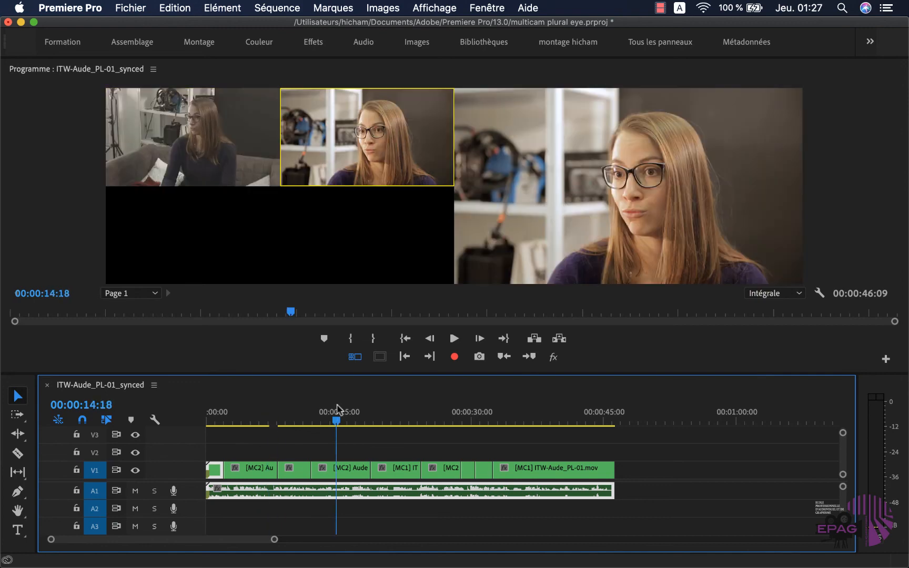